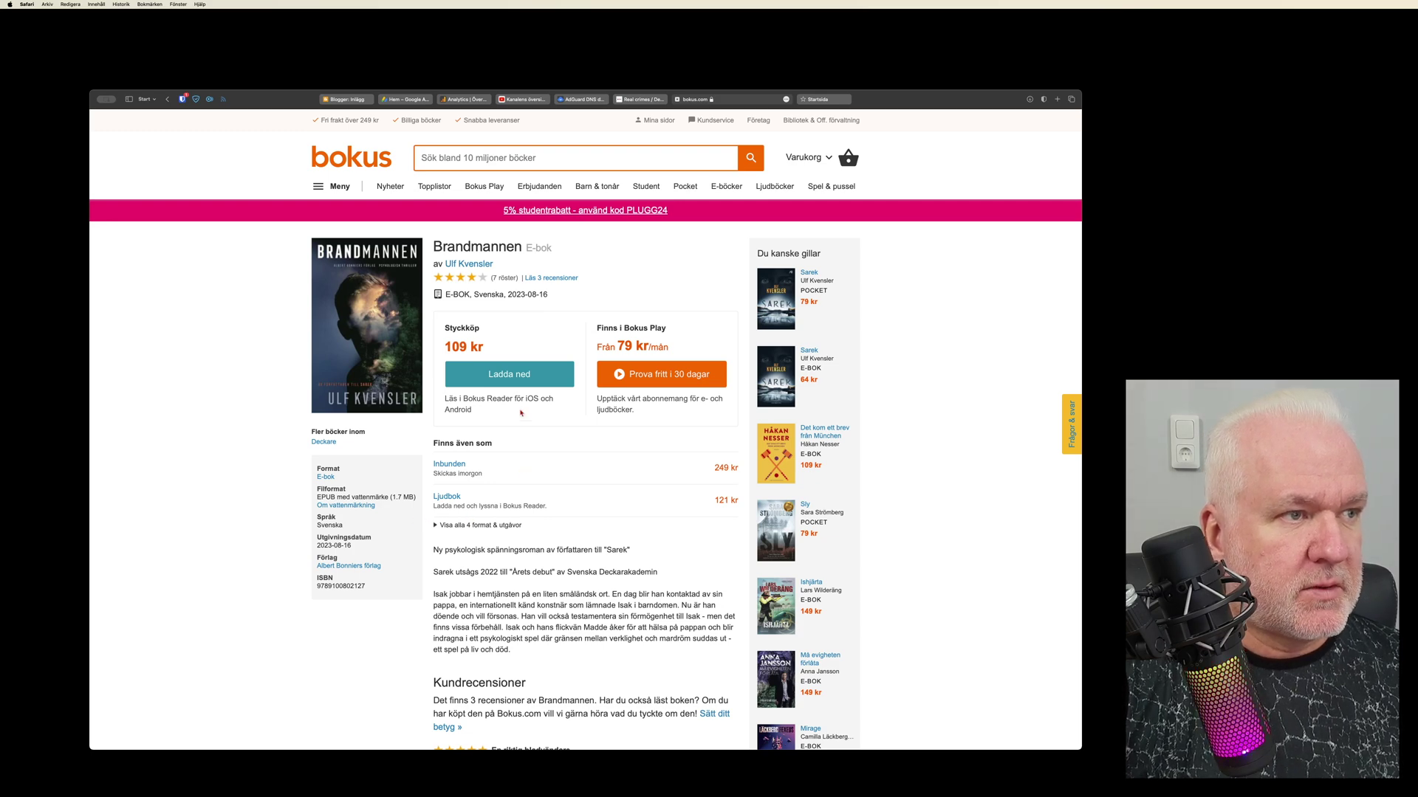
Buy the Brandmannen e-book on Bokus, confirming and paying with Klarna.
click(513, 375)
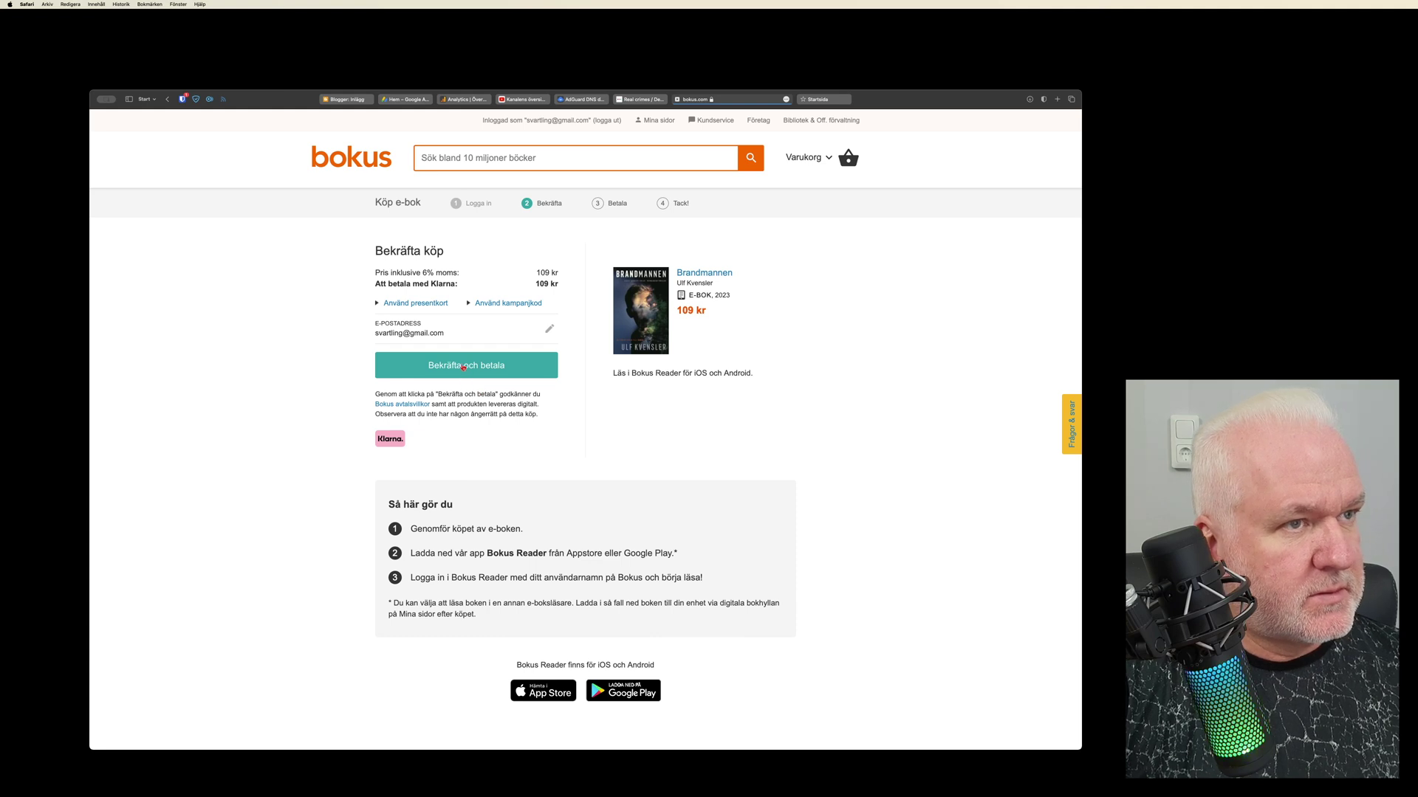
click(463, 367)
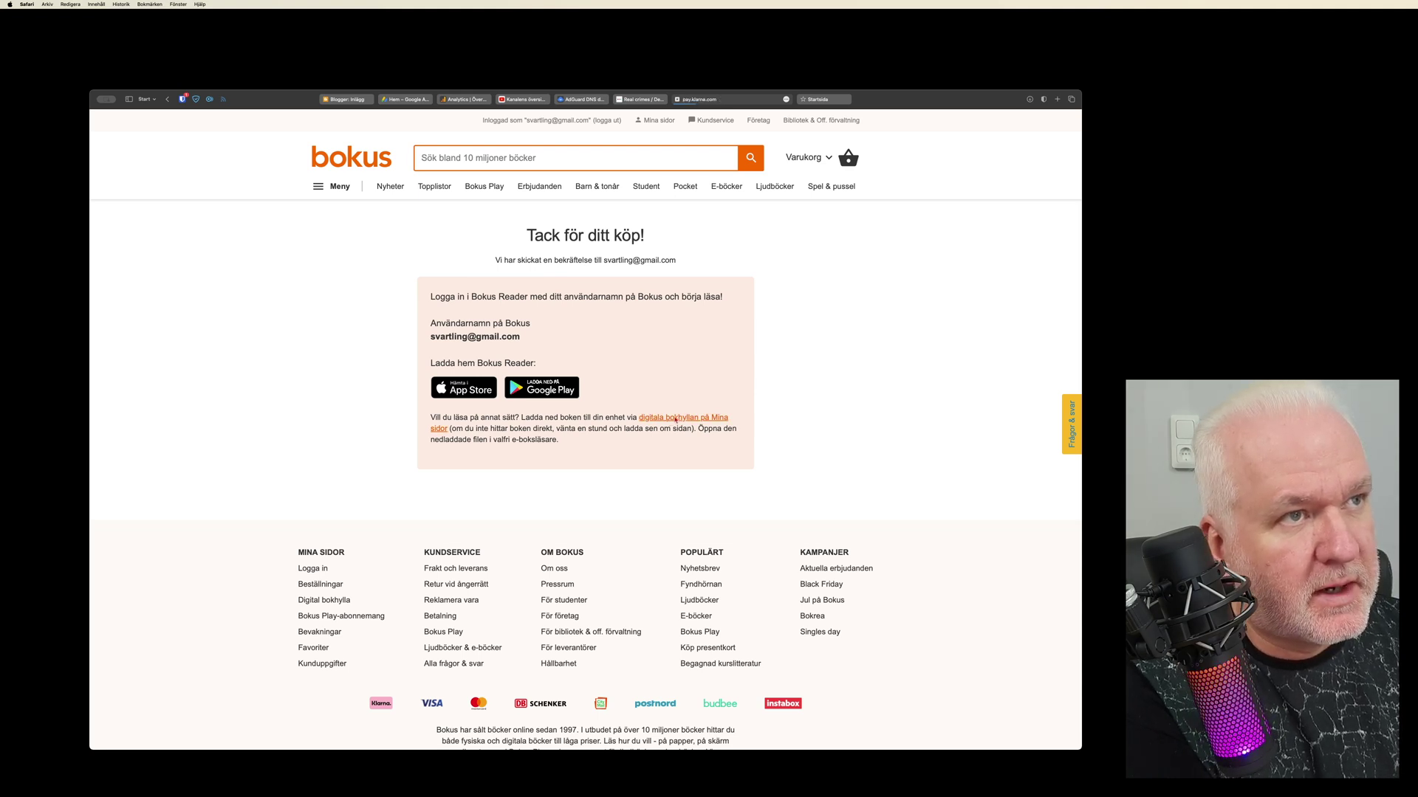
Download the watermarked Brandmannen EPUB from Digitala bokhyllan, allowing the download in Safari.
click(675, 420)
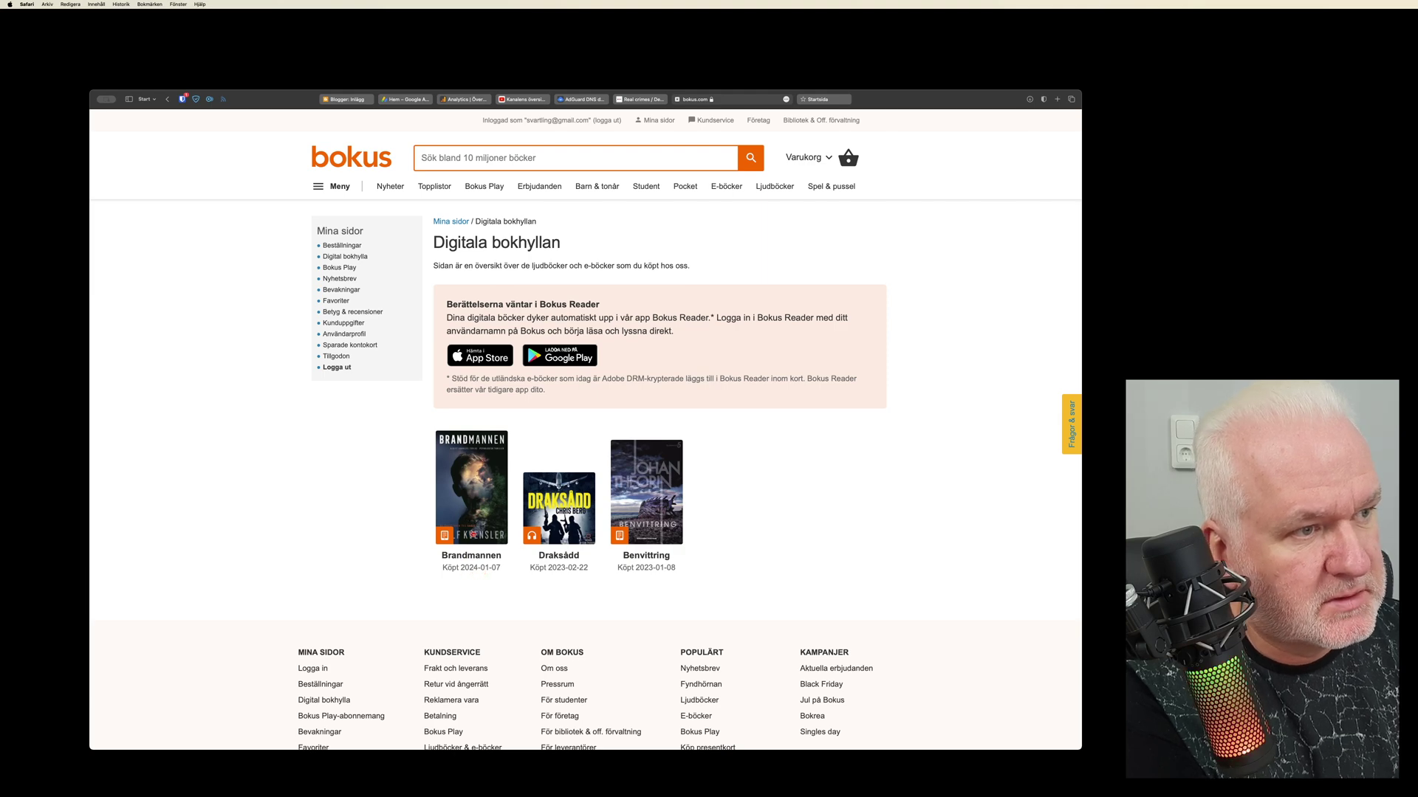
click(476, 485)
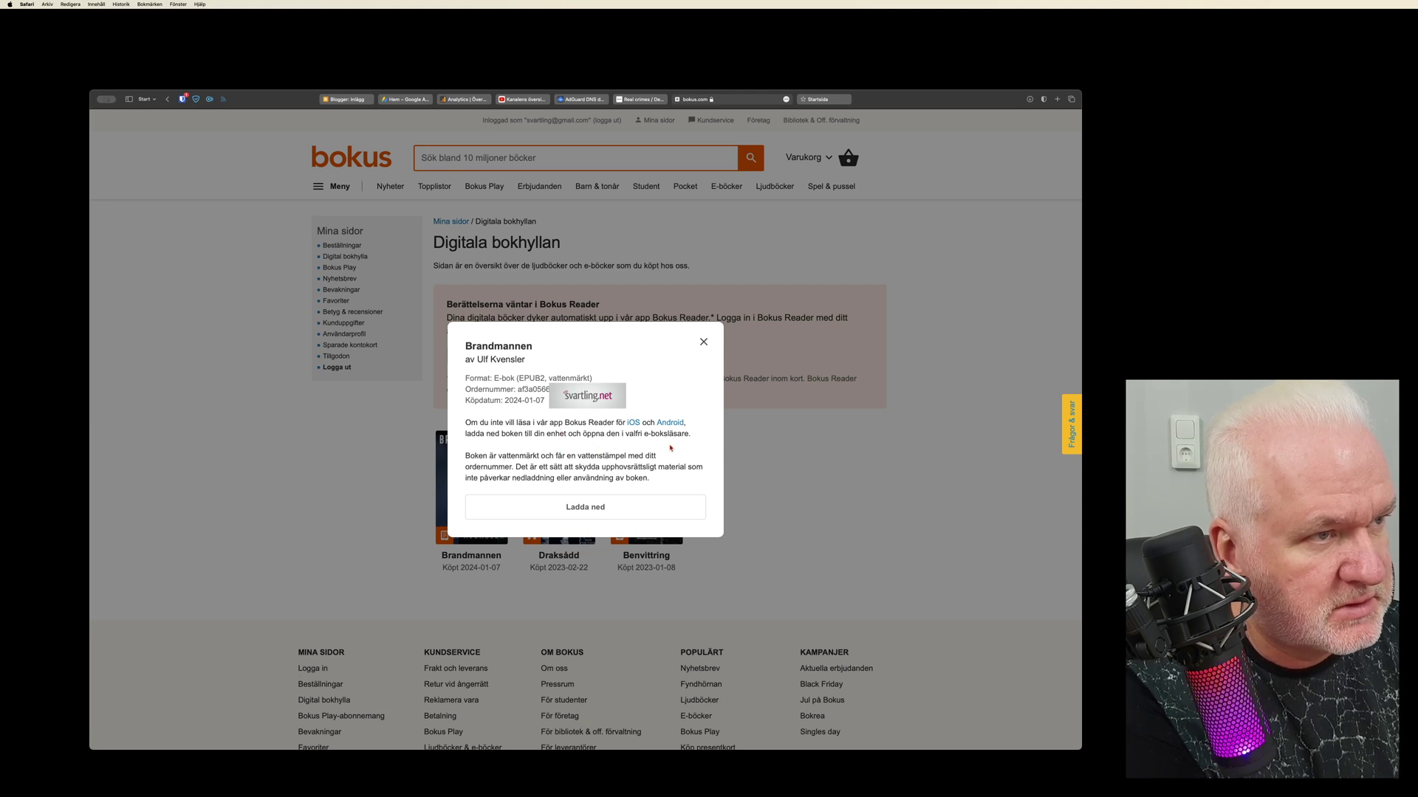
click(570, 508)
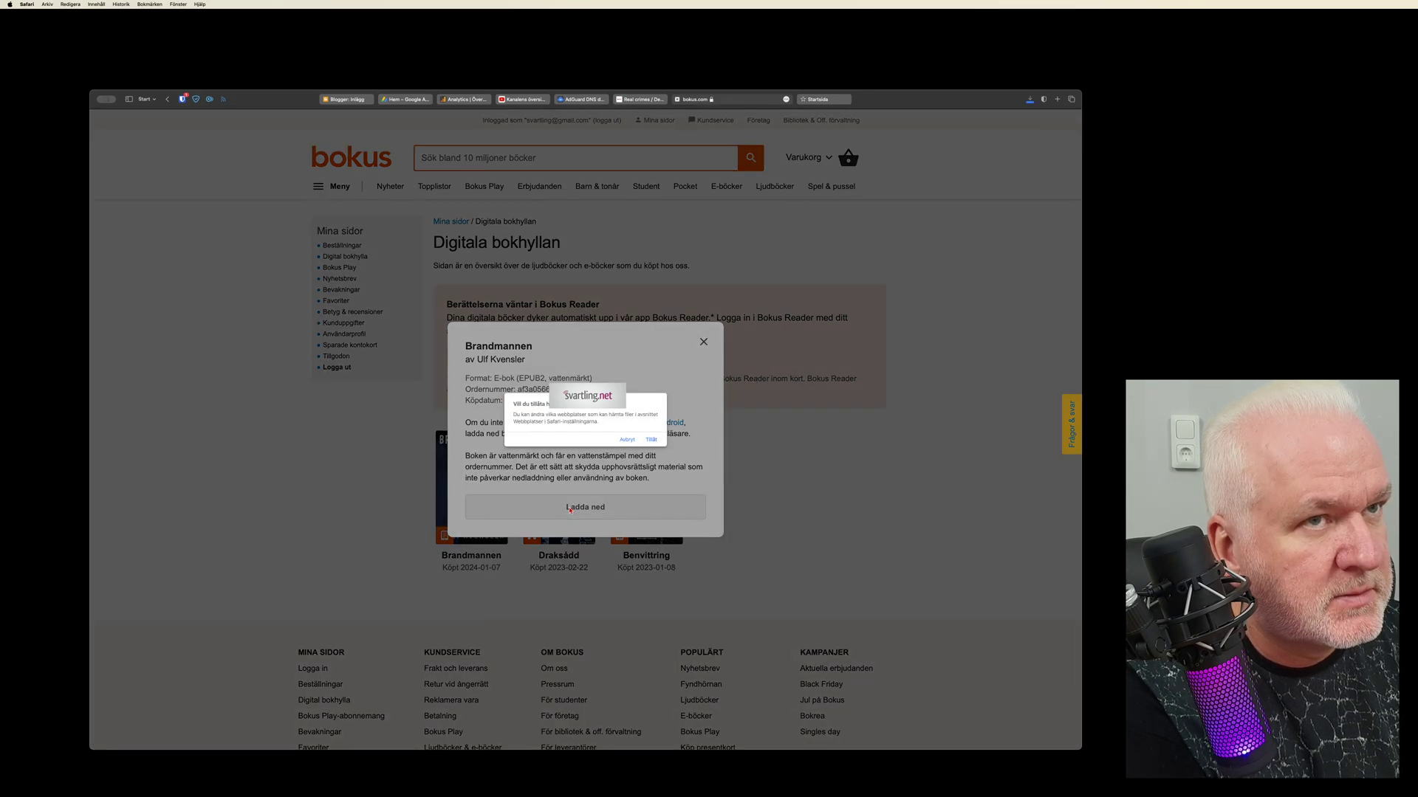
click(652, 440)
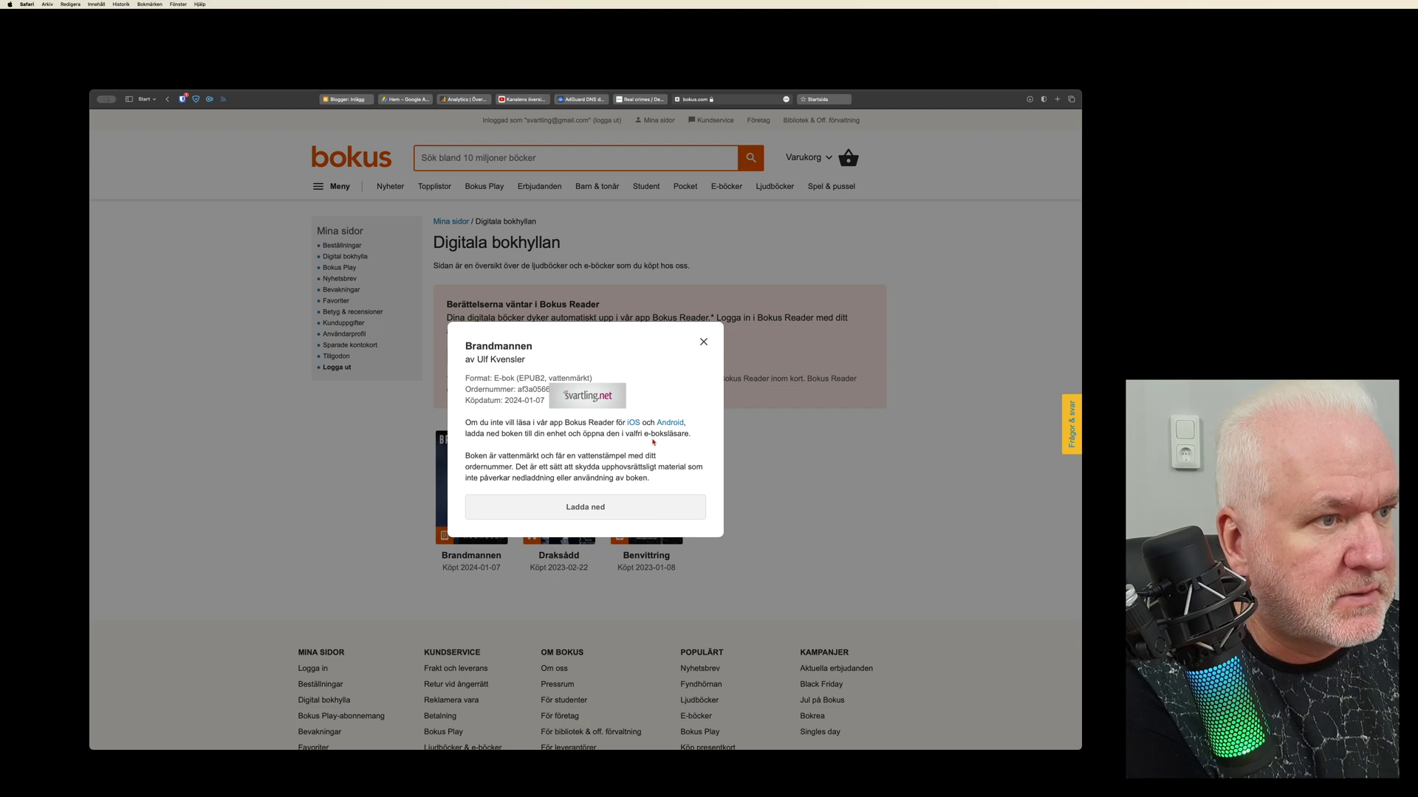
Close the Bokus details and add brandmannen.epub from Downloads to the calibre library.
click(703, 344)
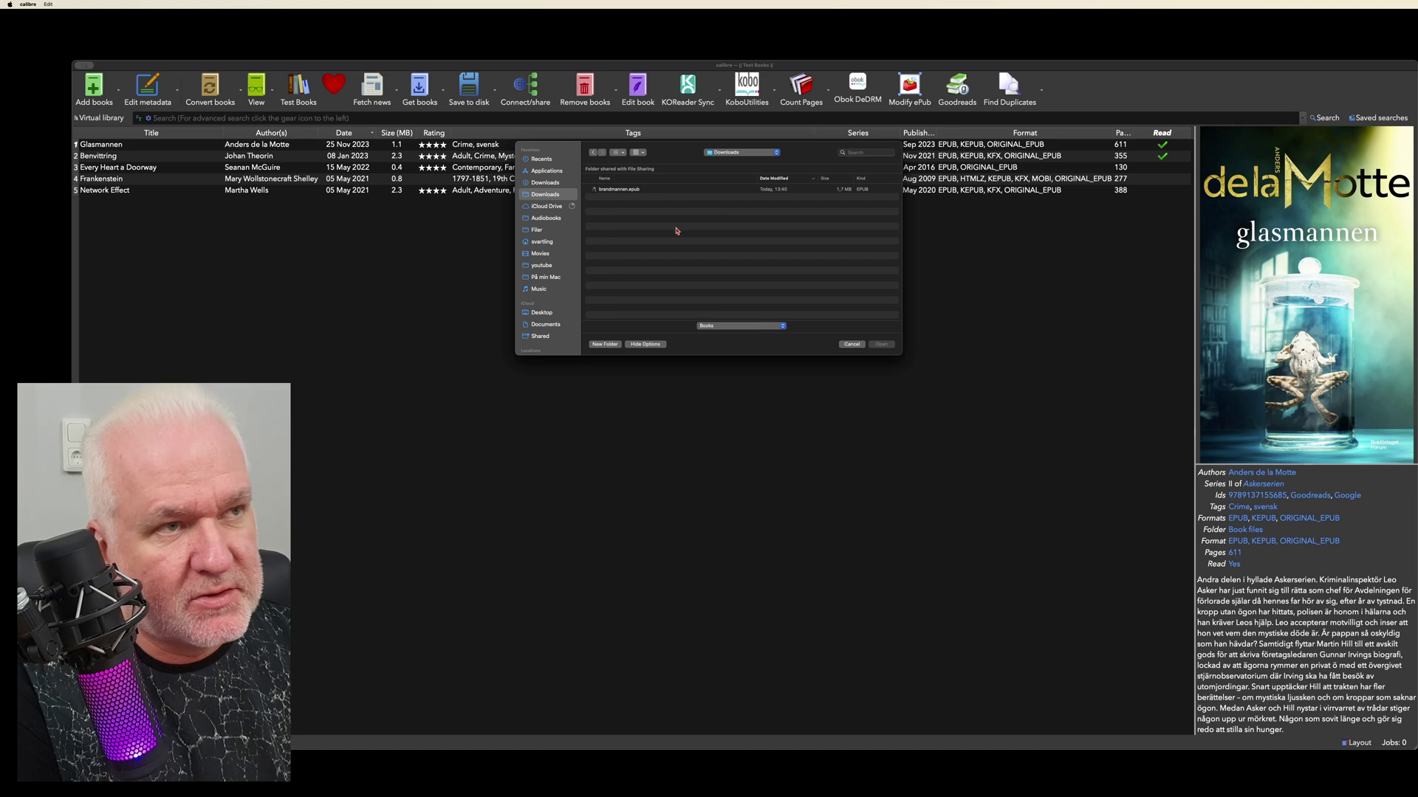
click(610, 194)
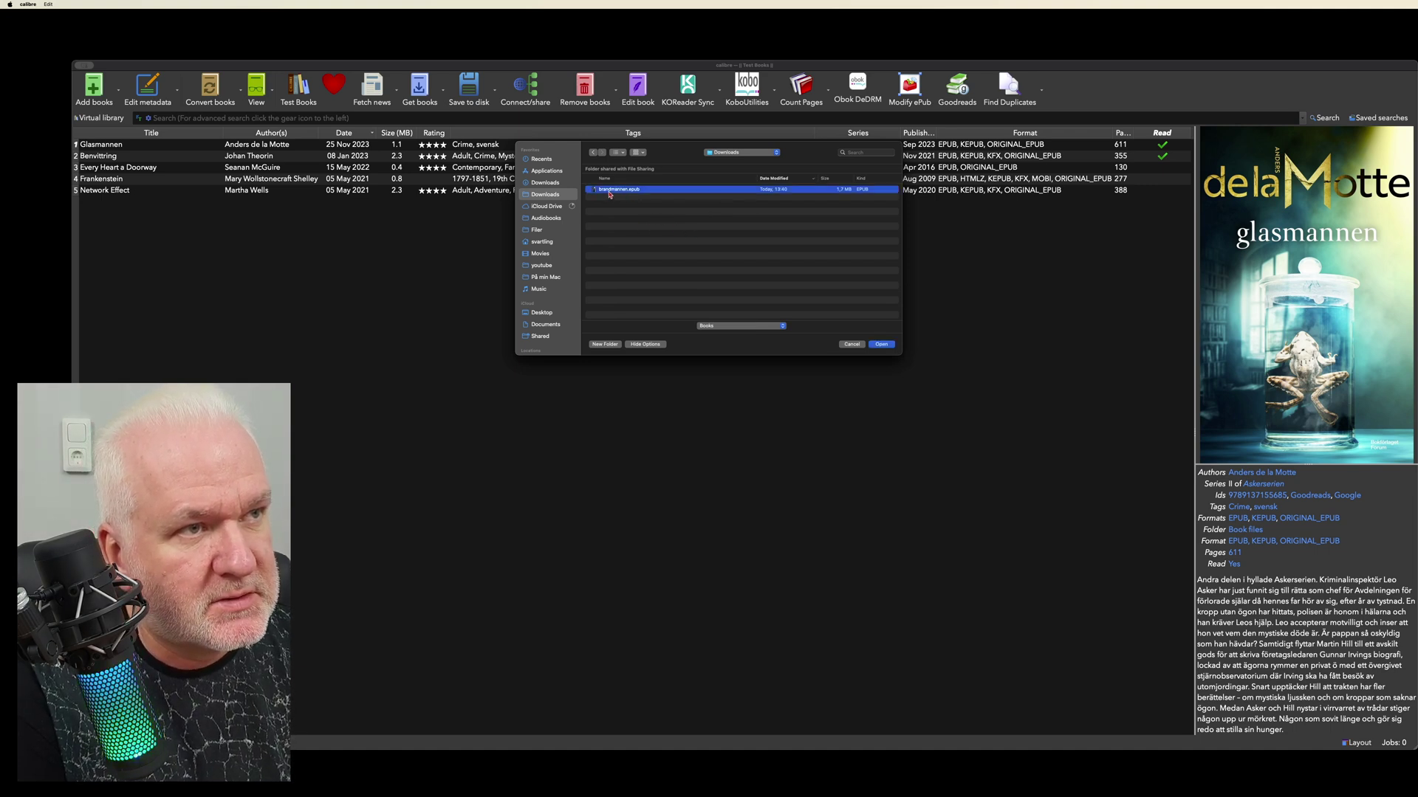
click(882, 344)
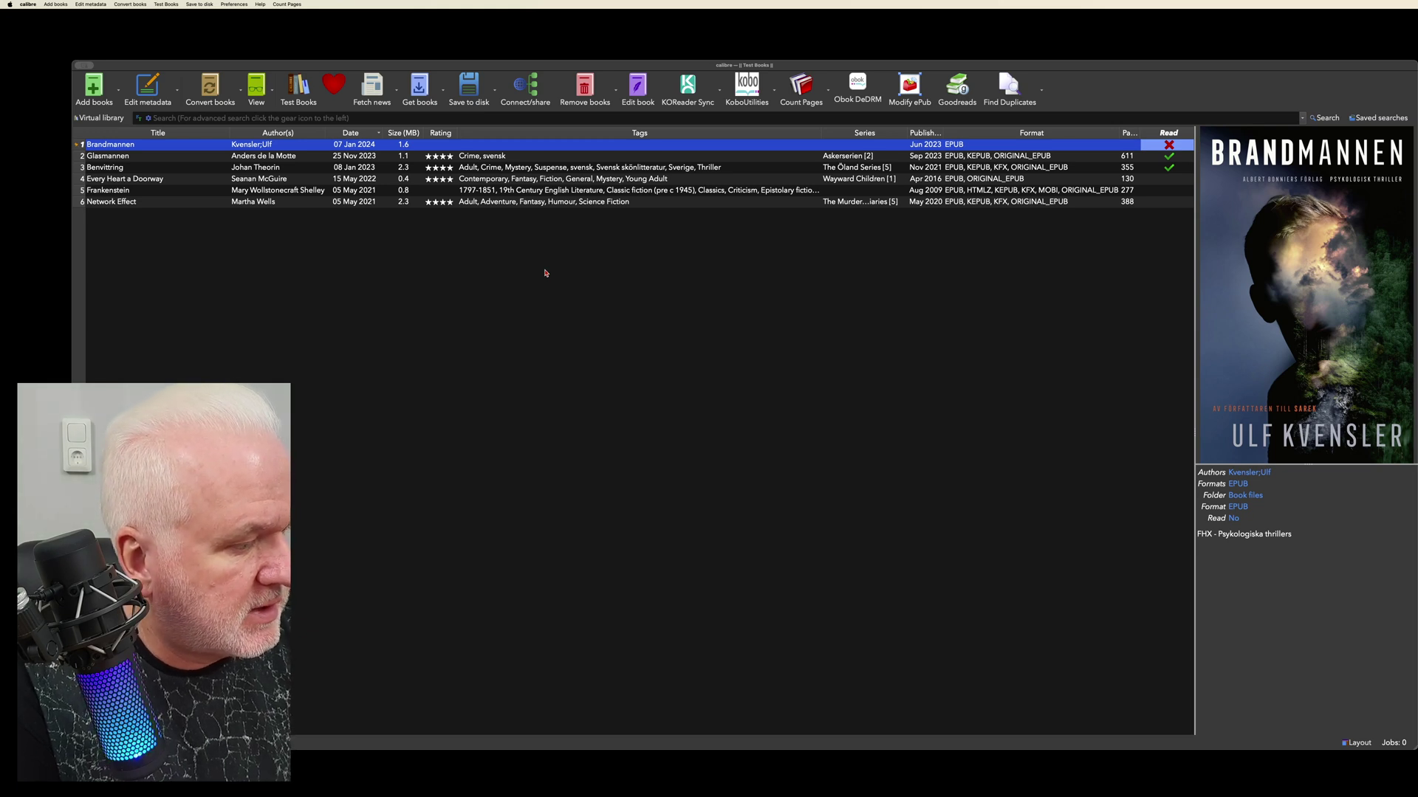
Download only online metadata for Brandmannen and apply it to the book.
key(super+d)
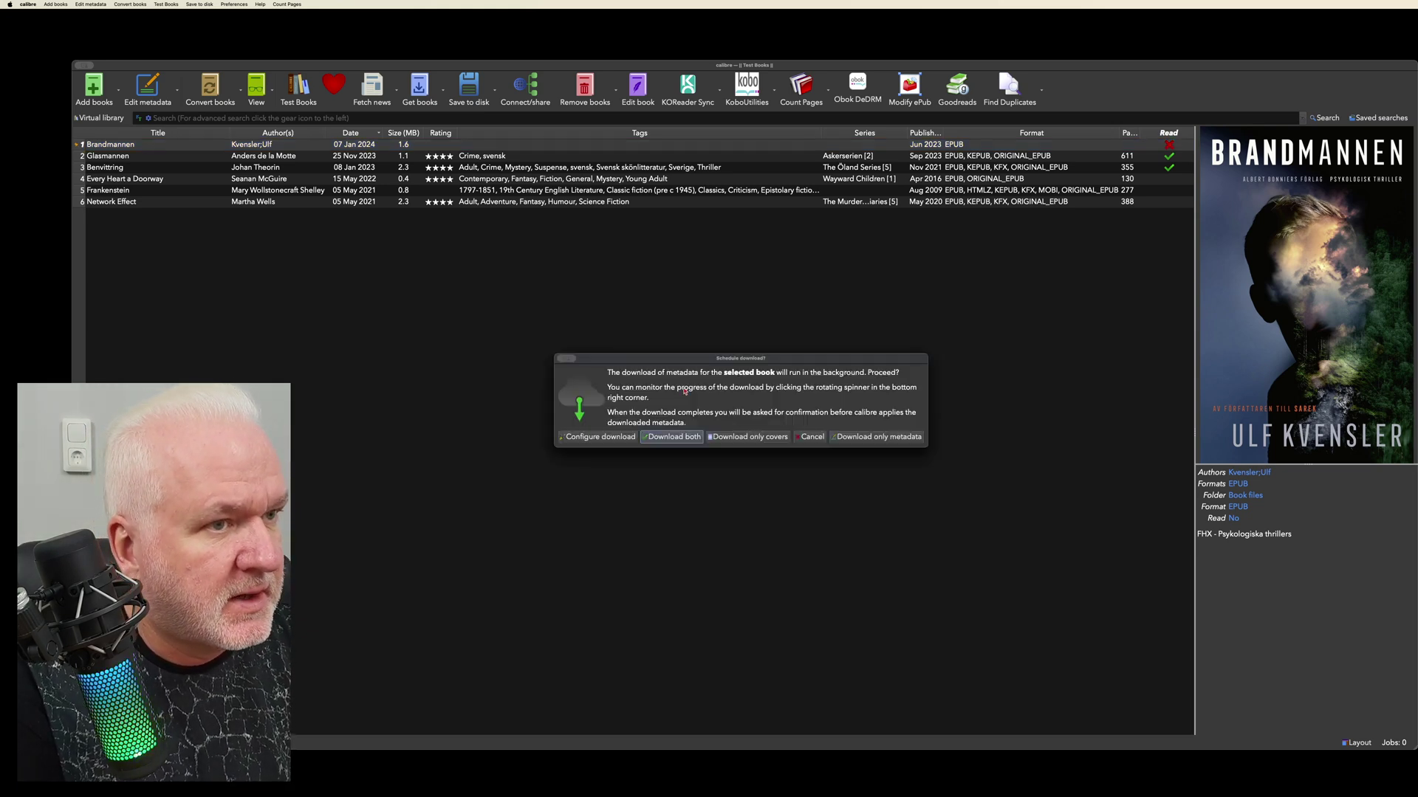
click(883, 439)
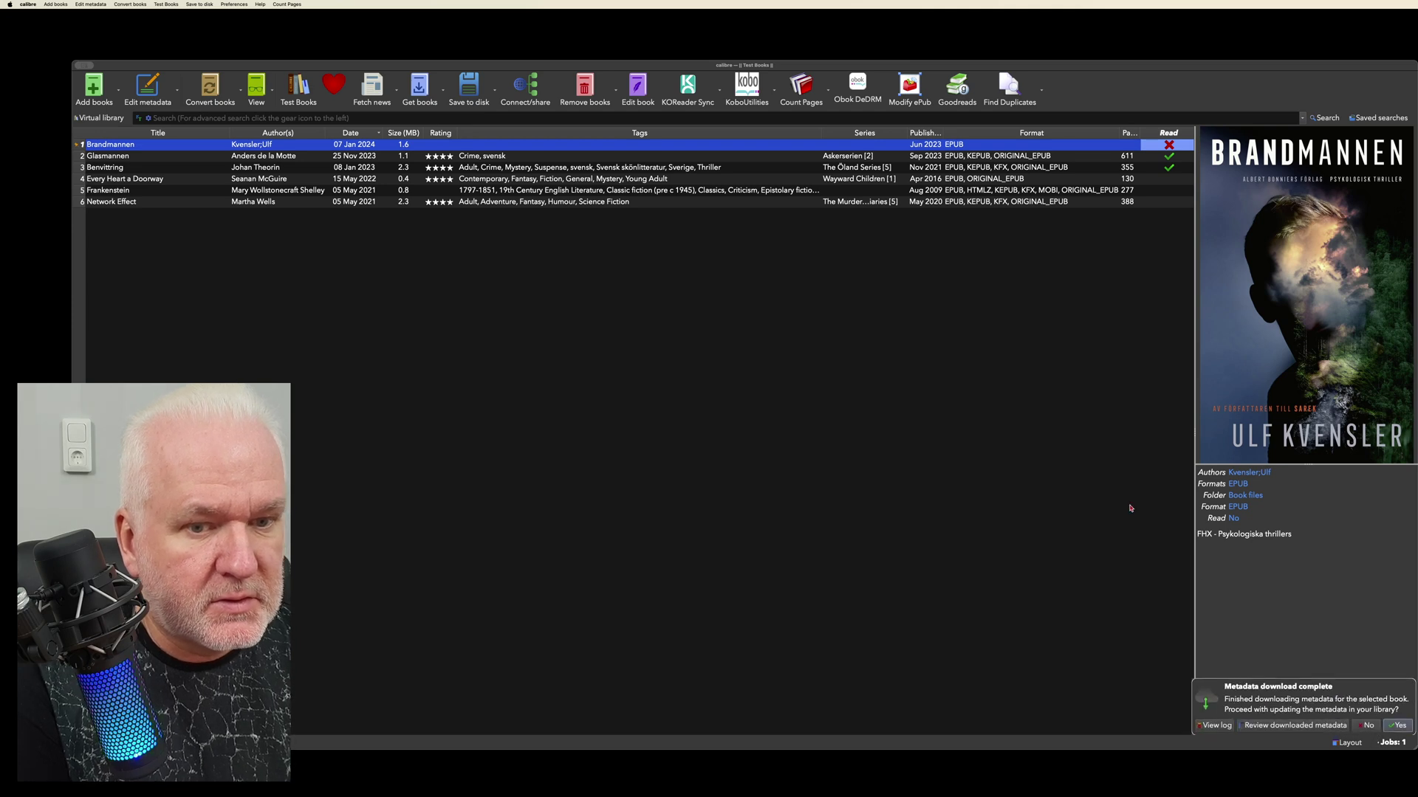
click(1396, 725)
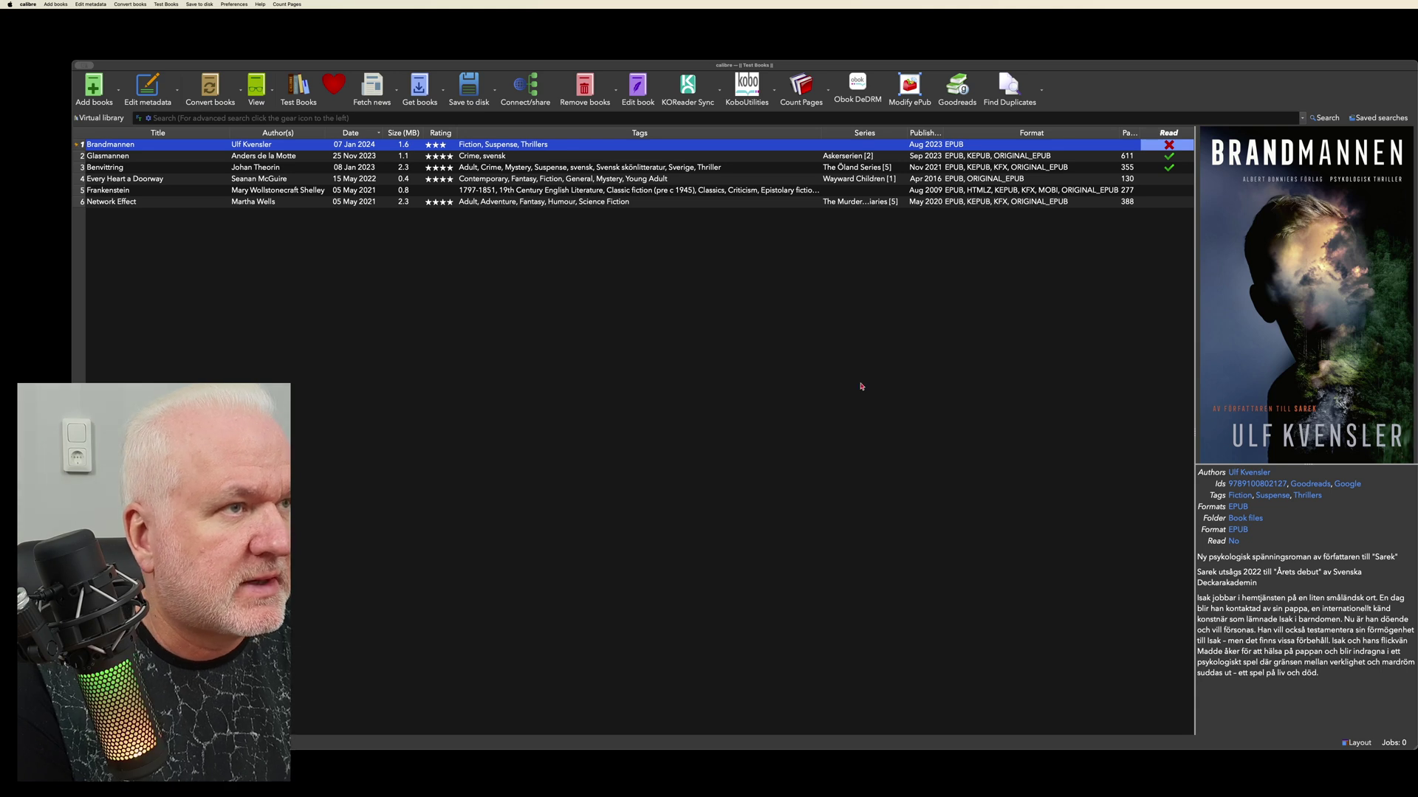
Add the tag svensk to Brandmannen's tags.
double_click(559, 144)
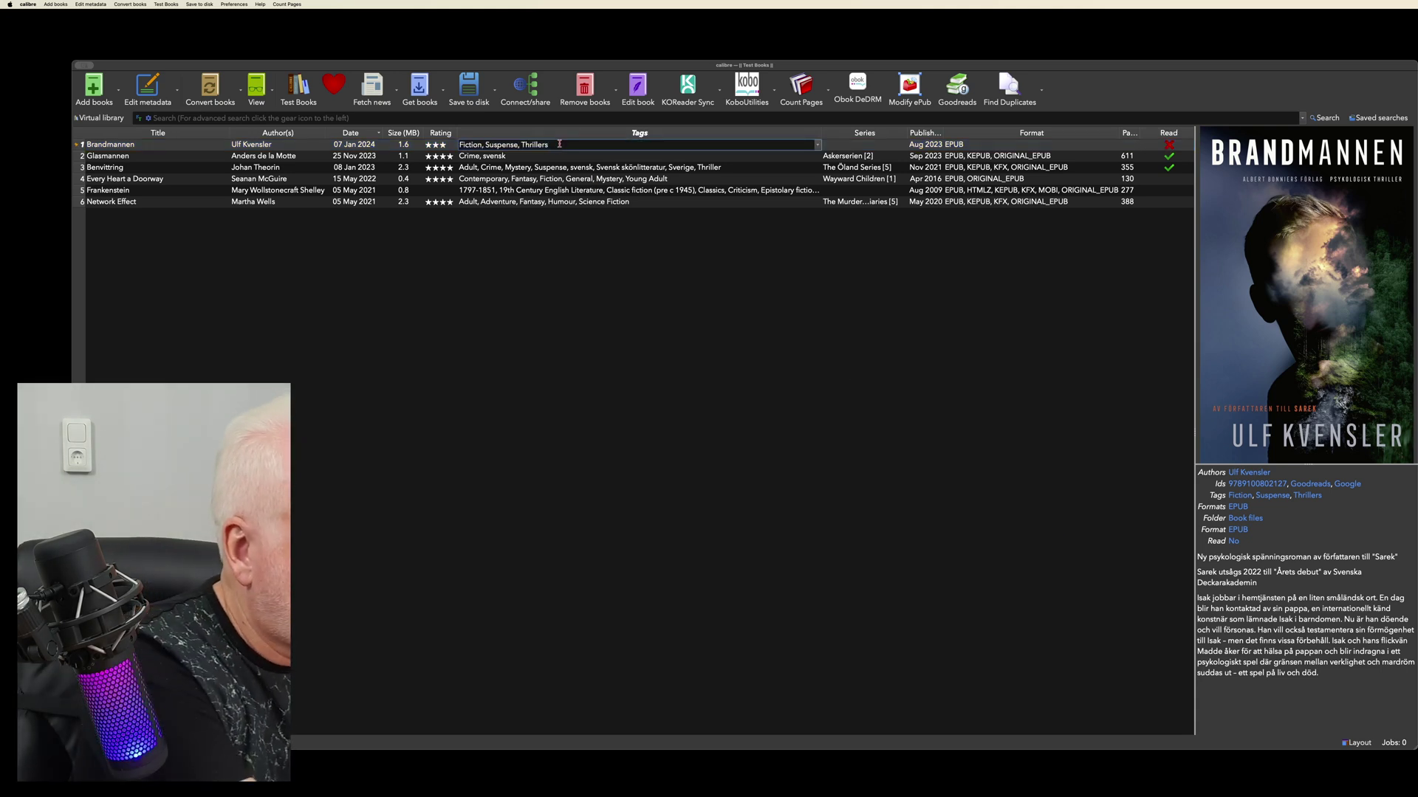
text(, sve)
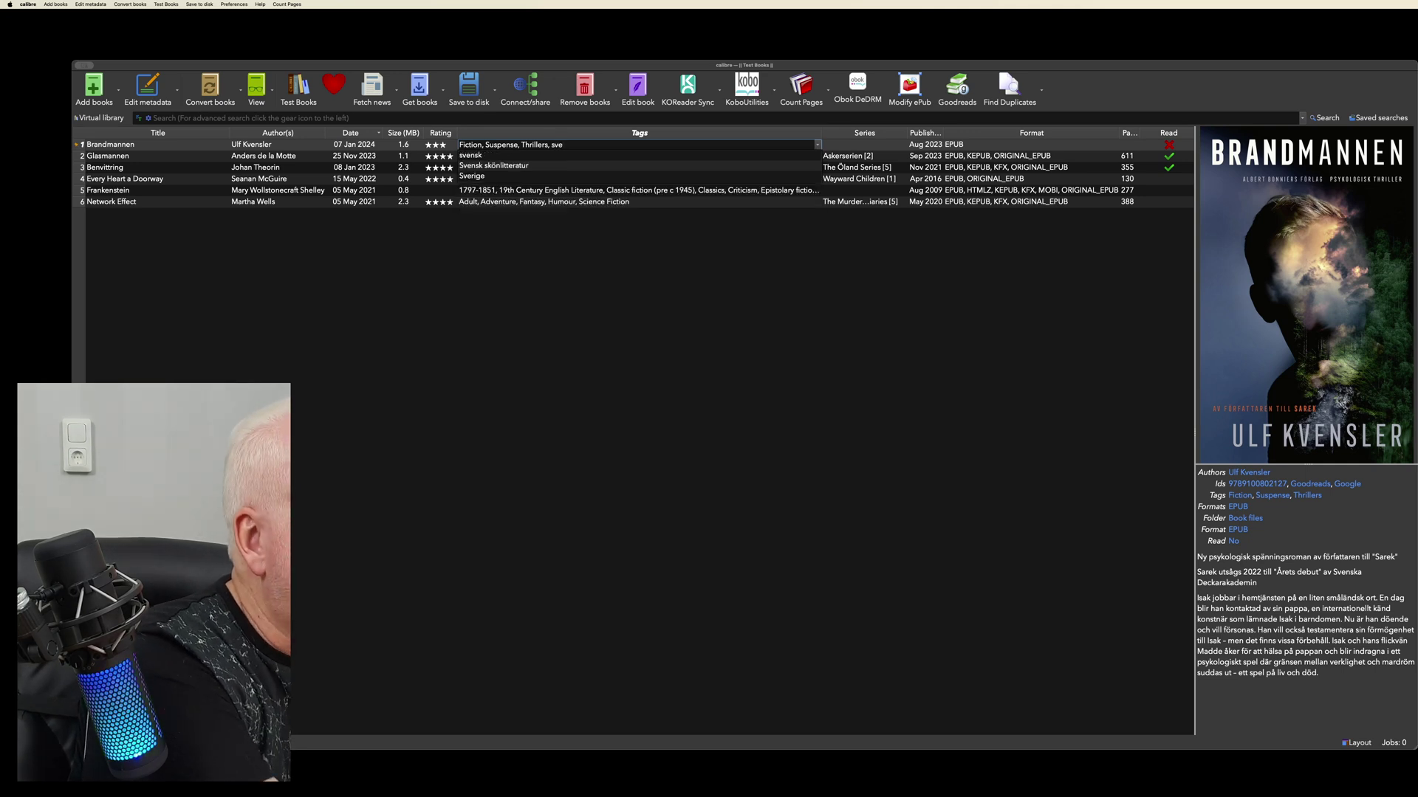
click(467, 156)
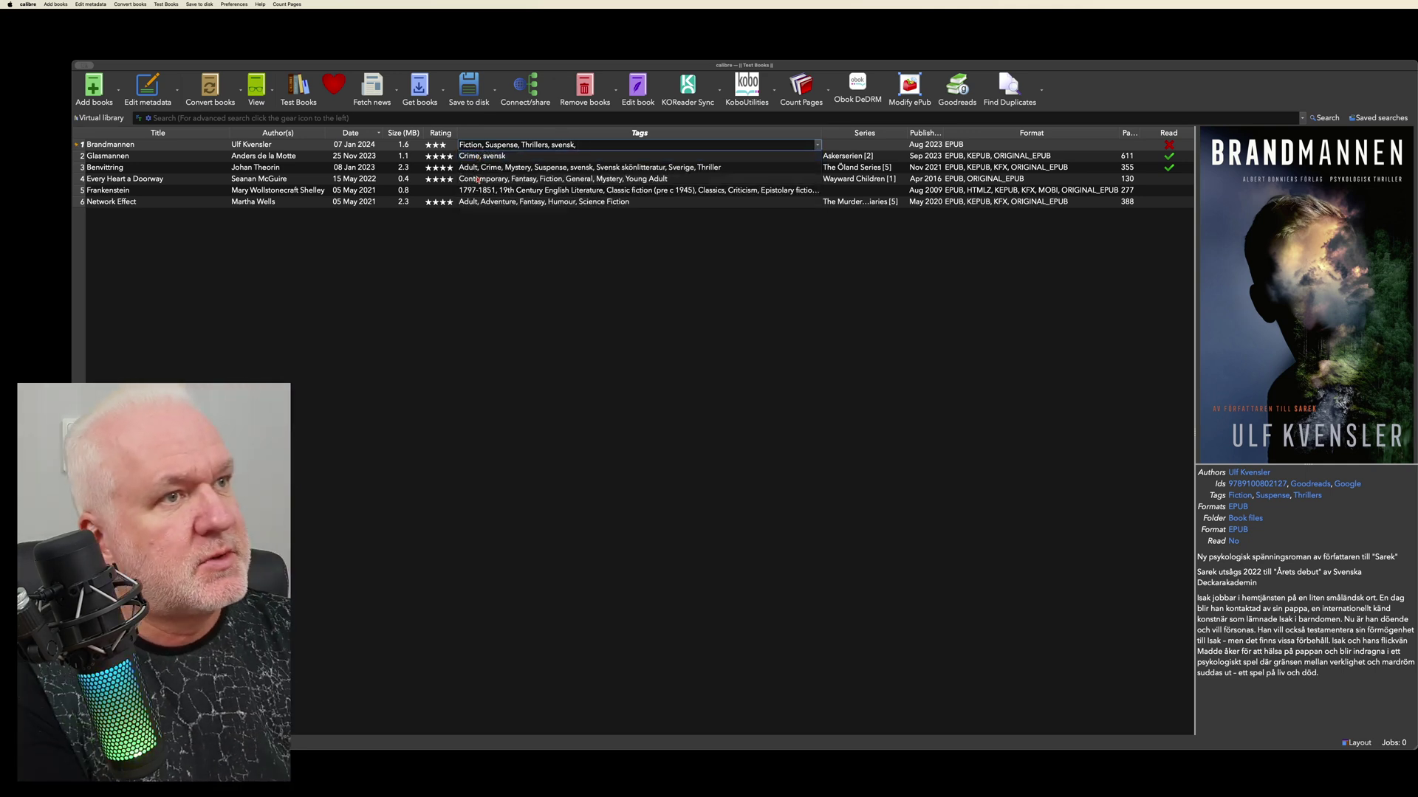
click(473, 279)
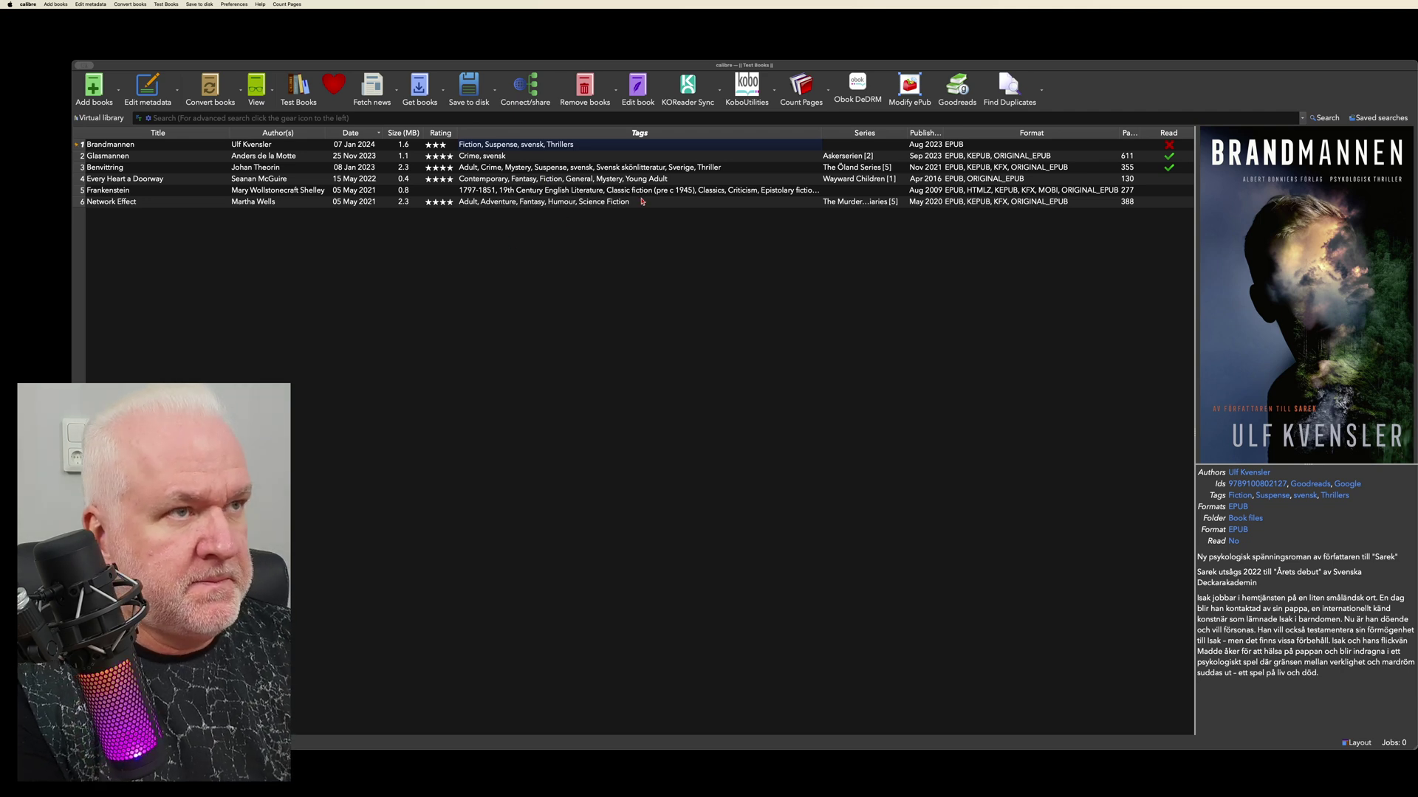
Count Brandmannen's pages, accept 414, and autosize the Pages column.
click(85, 144)
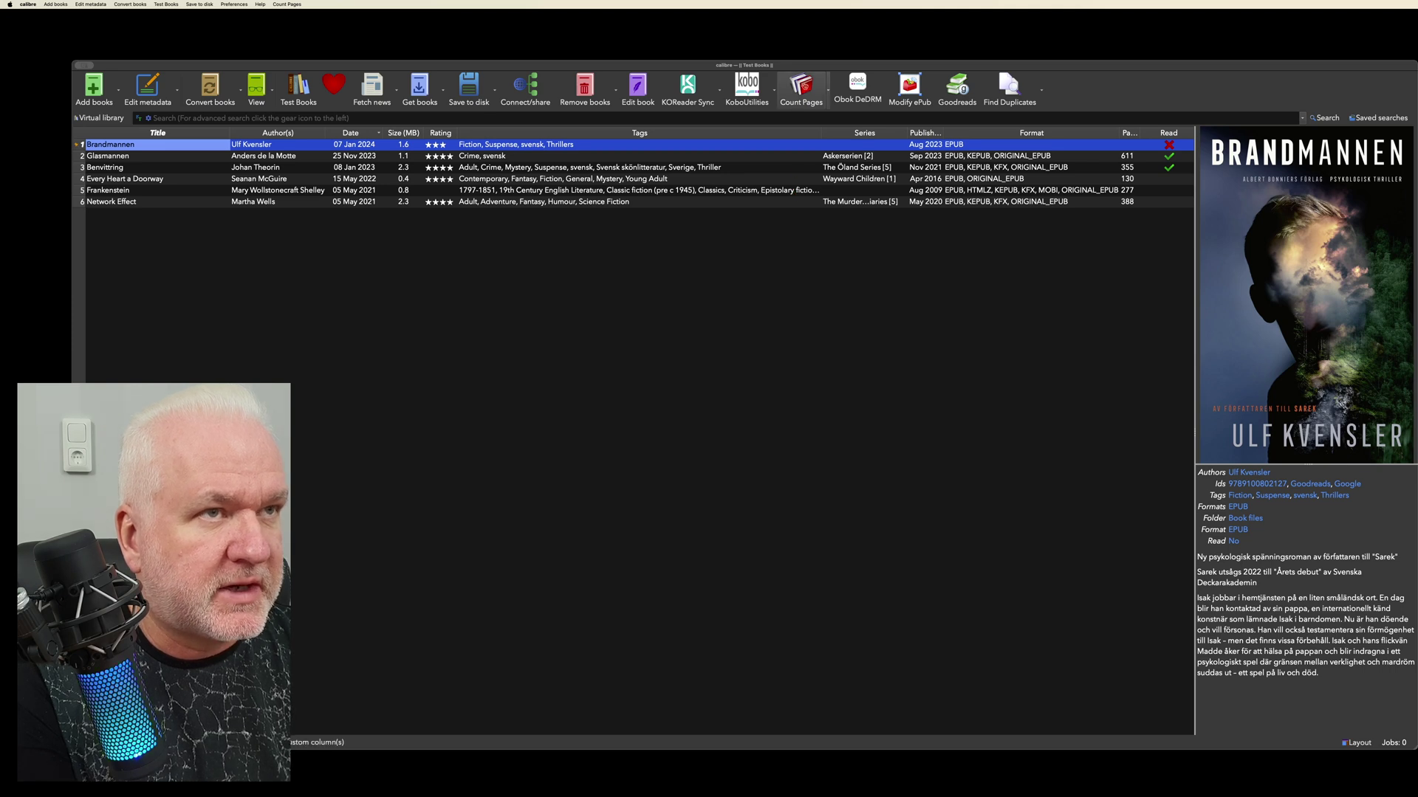
click(801, 87)
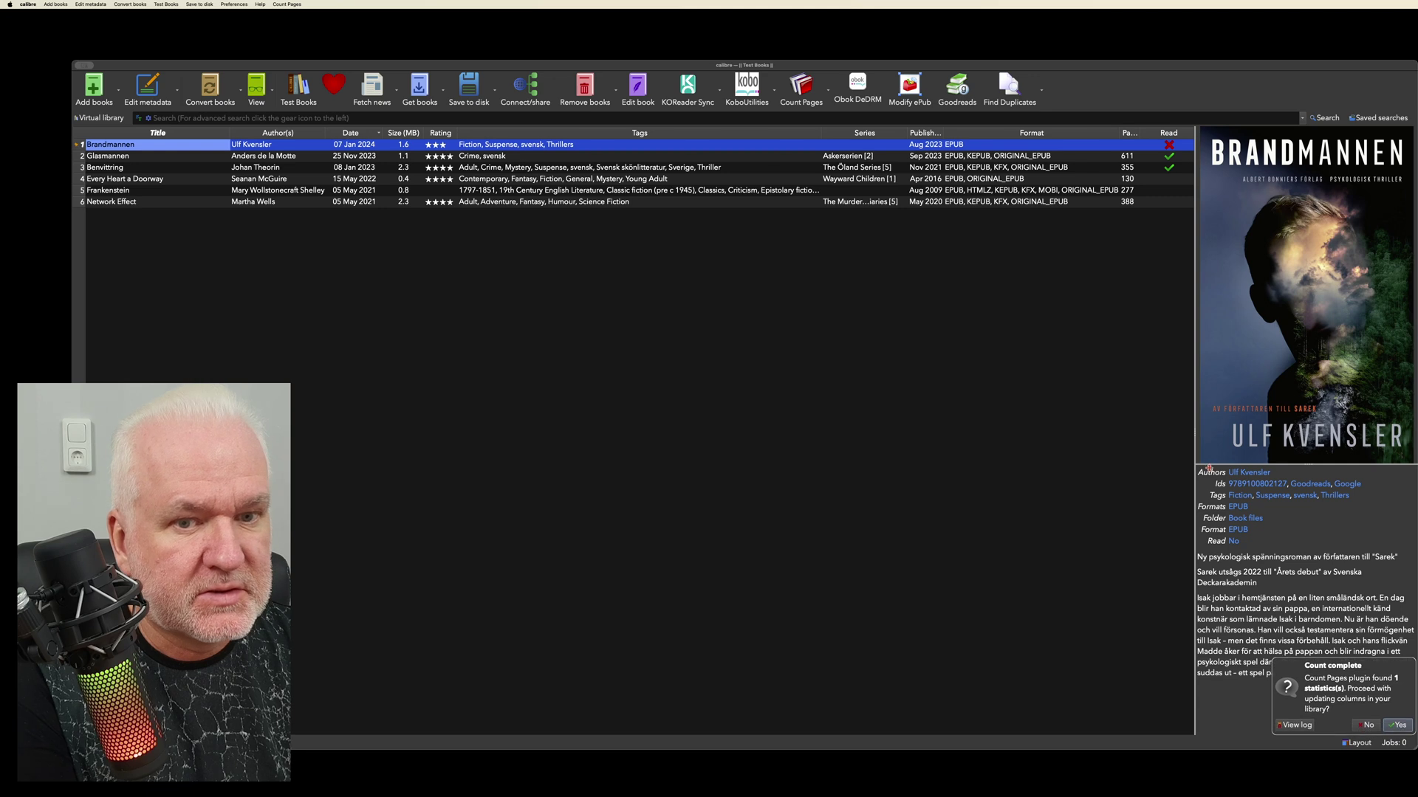
click(1397, 725)
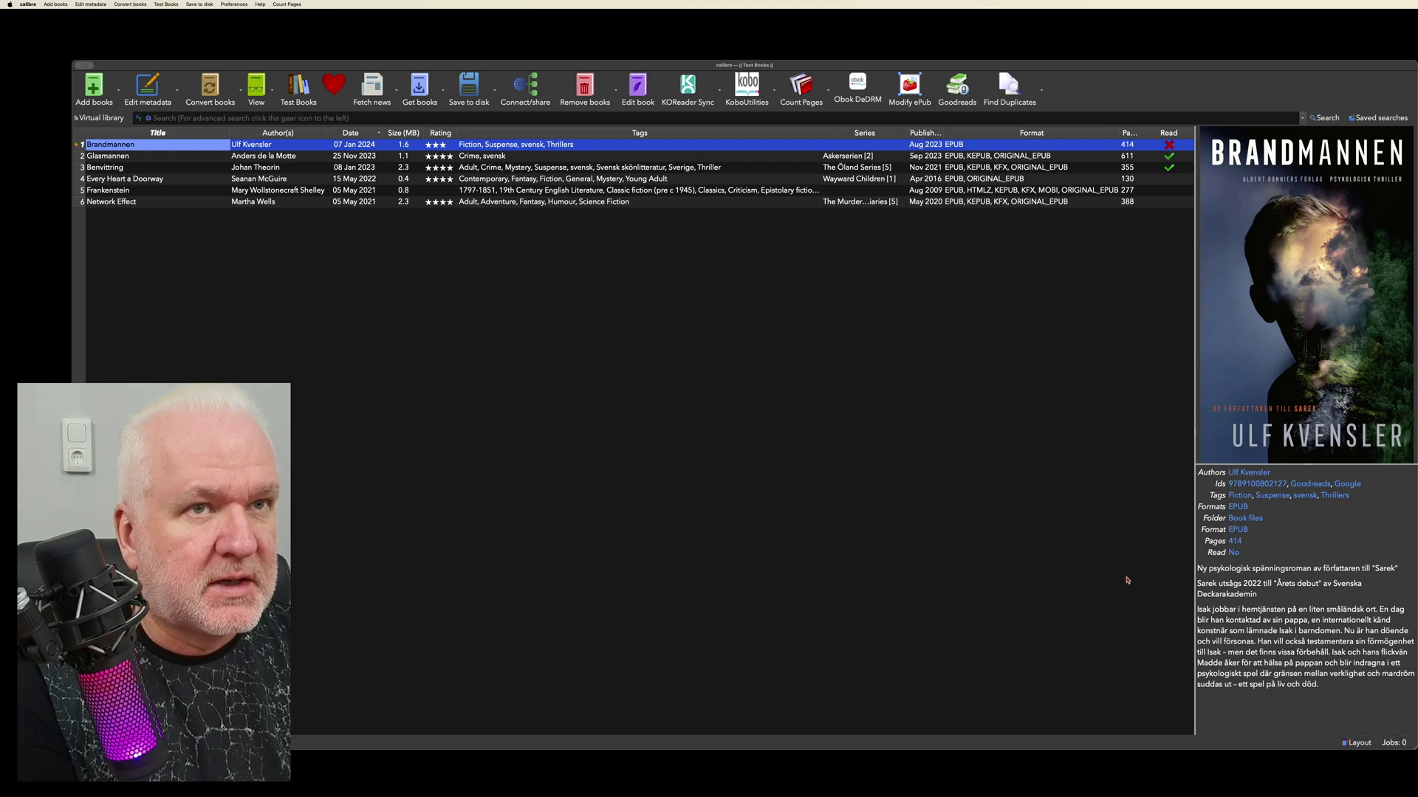
double_click(1140, 132)
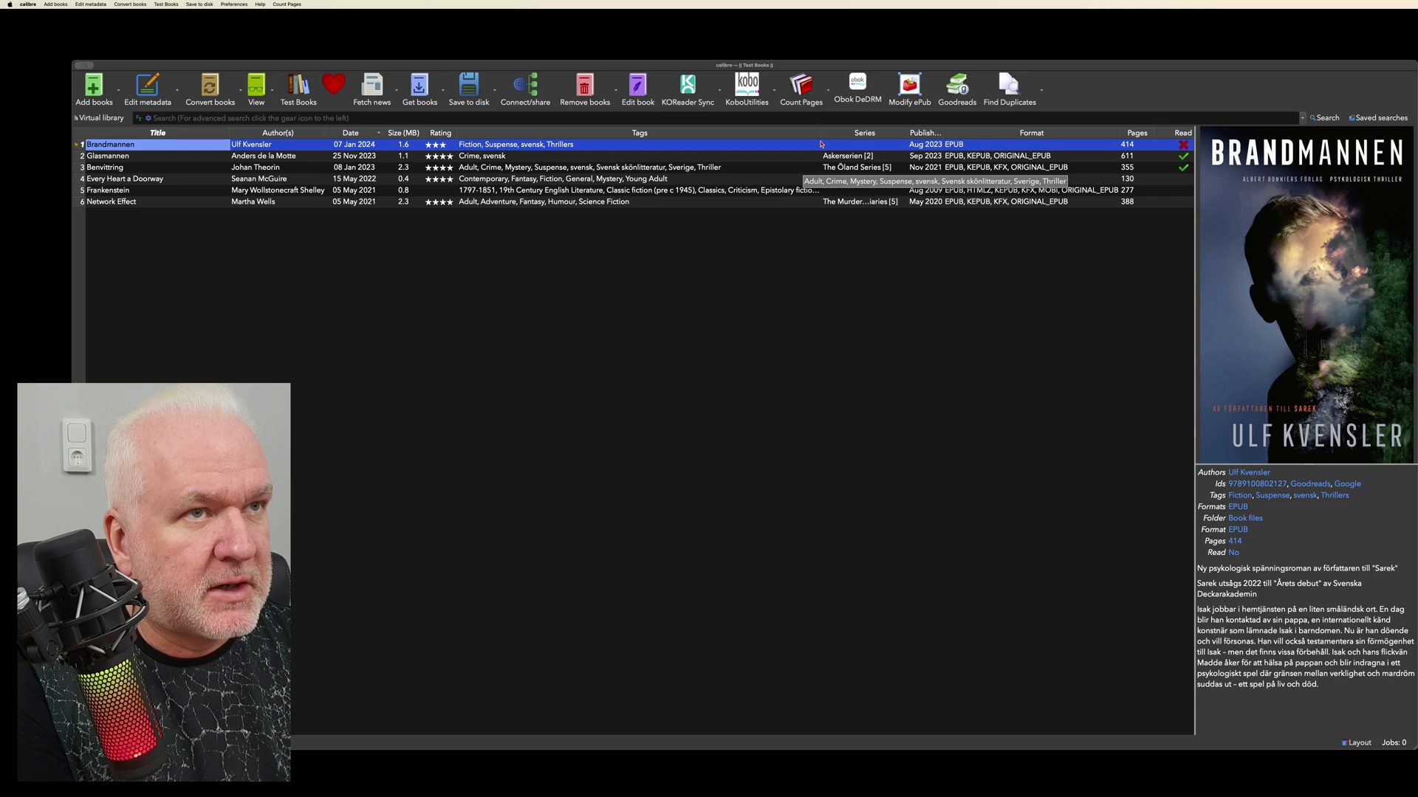
Run Modify ePub on Brandmannen with Encode HTML in UTF-8 enabled.
click(909, 87)
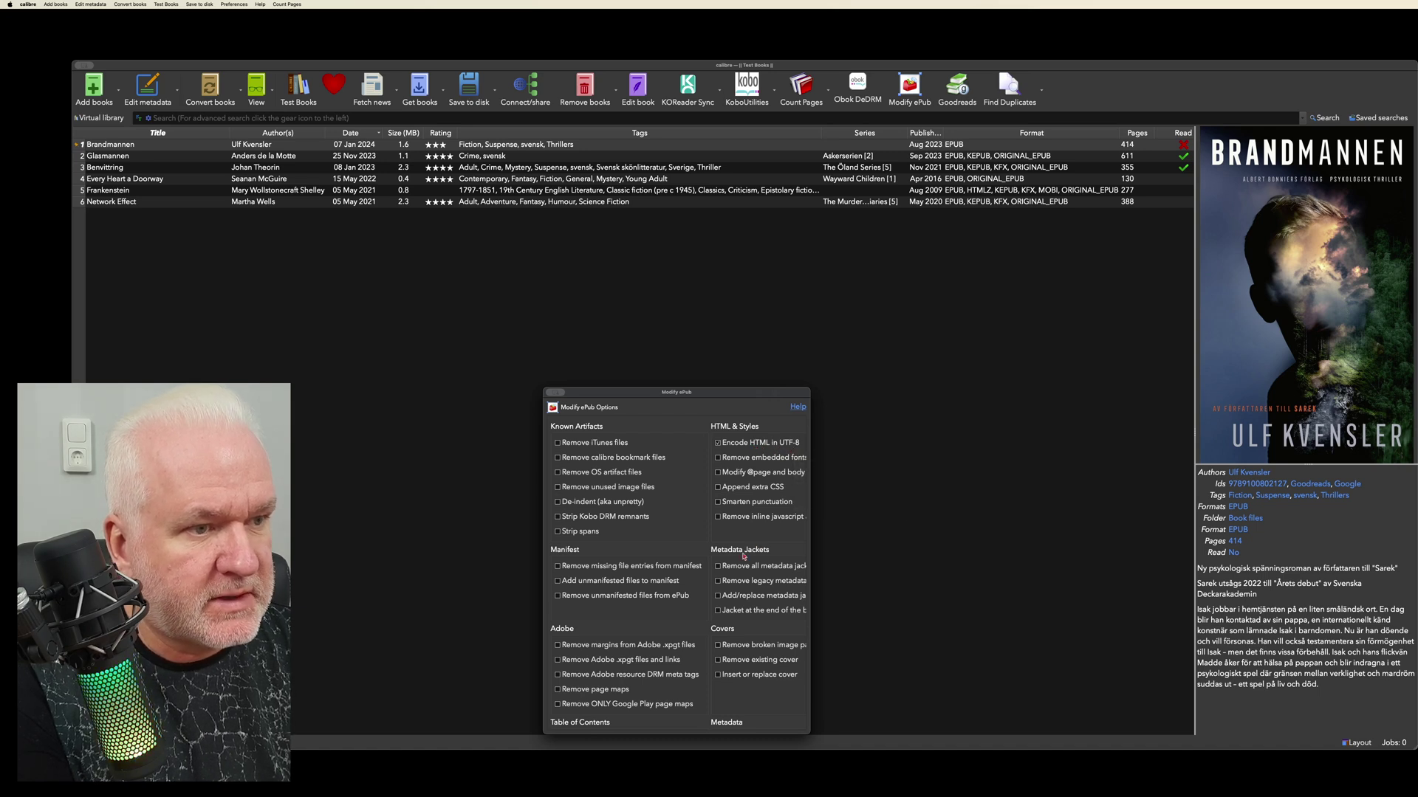
scroll(725, 569, down, 3)
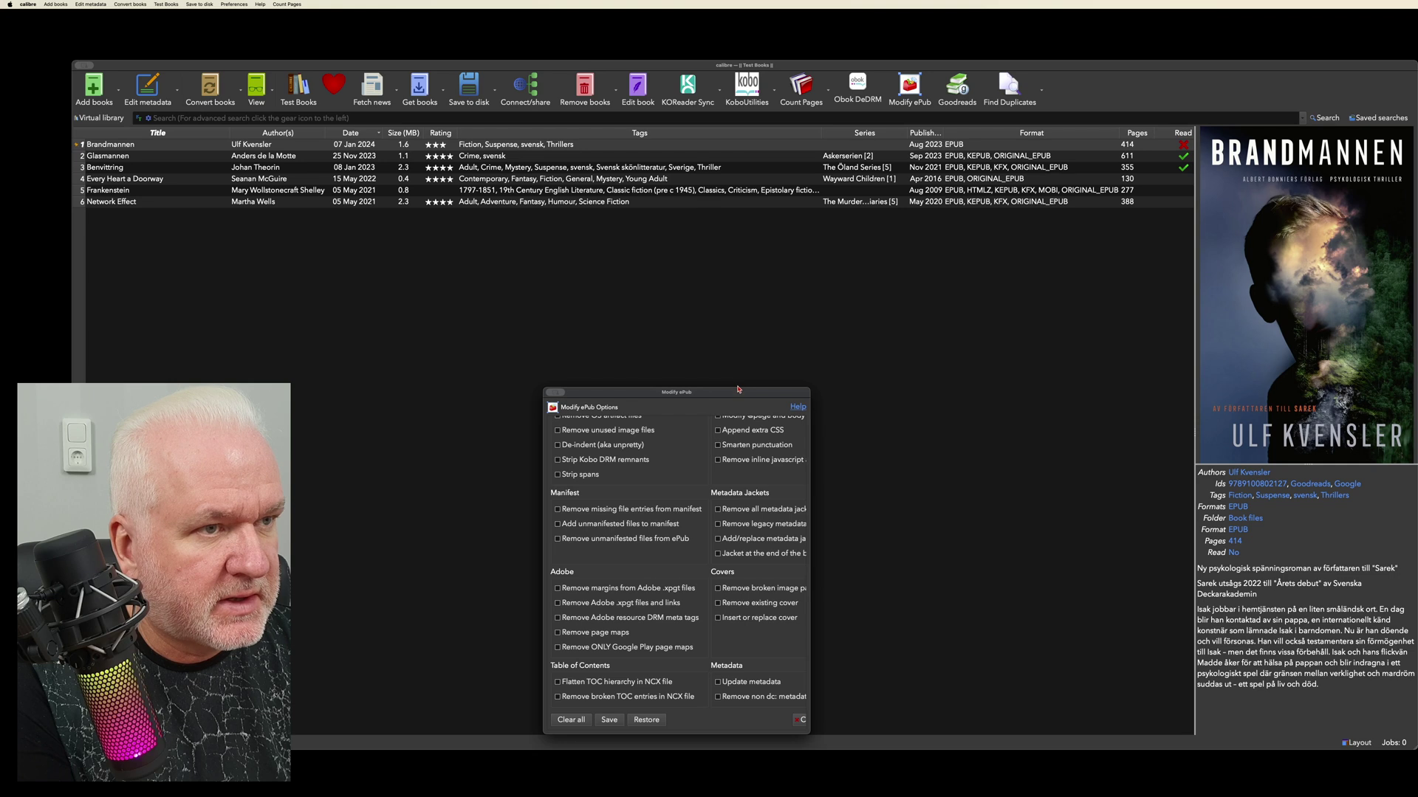
drag(738, 388, 748, 252)
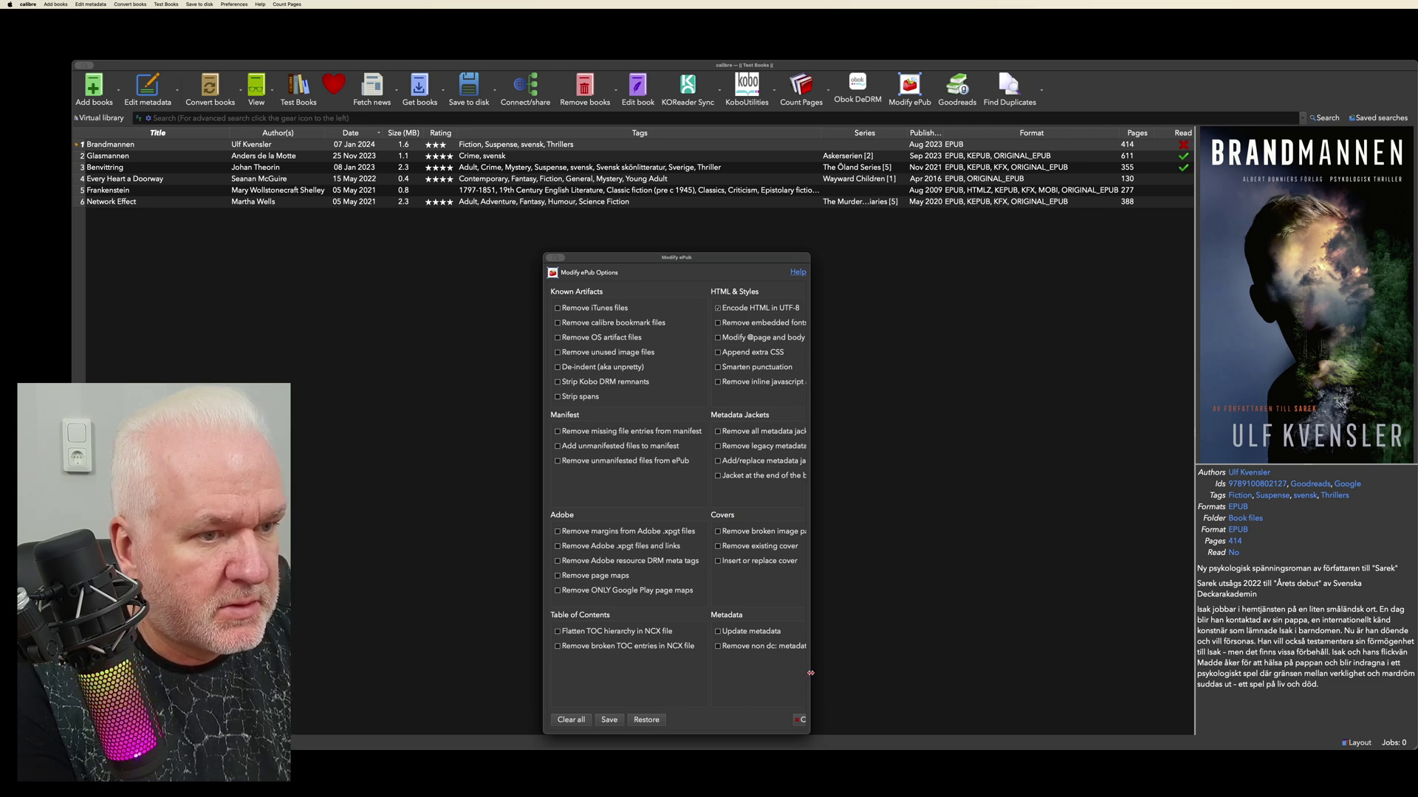
drag(810, 673, 936, 671)
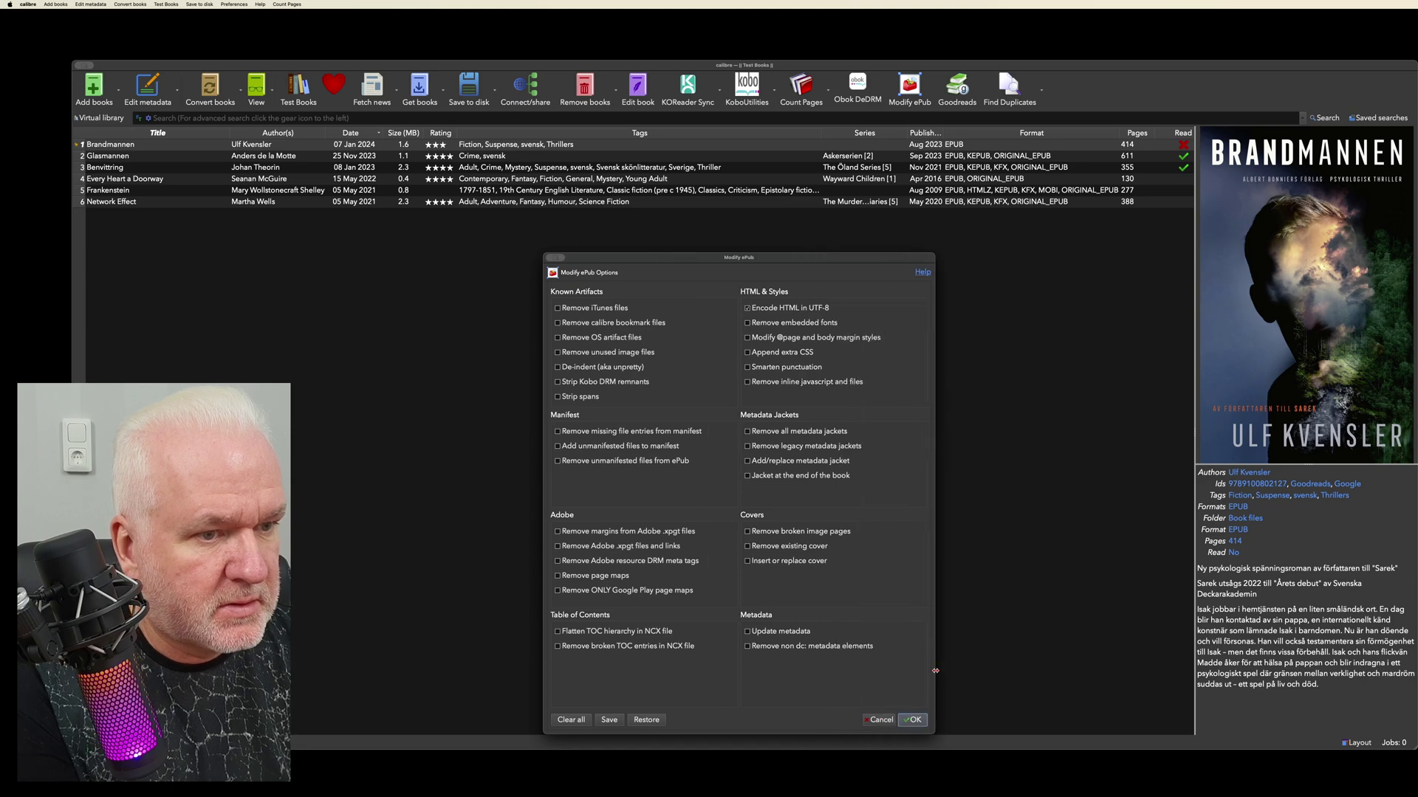
click(913, 719)
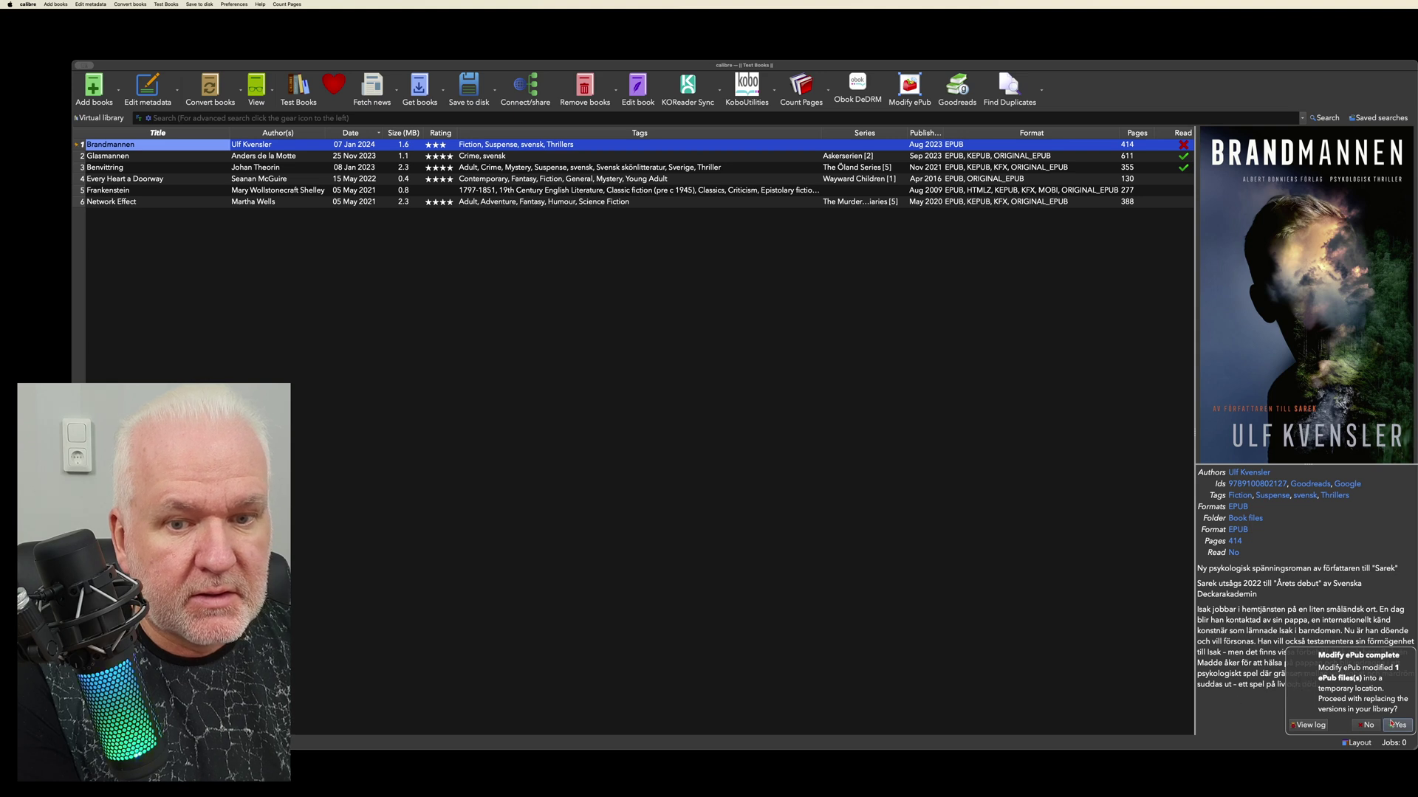
Accept replacing the library EPUB with the modified UTF-8 version.
click(1397, 725)
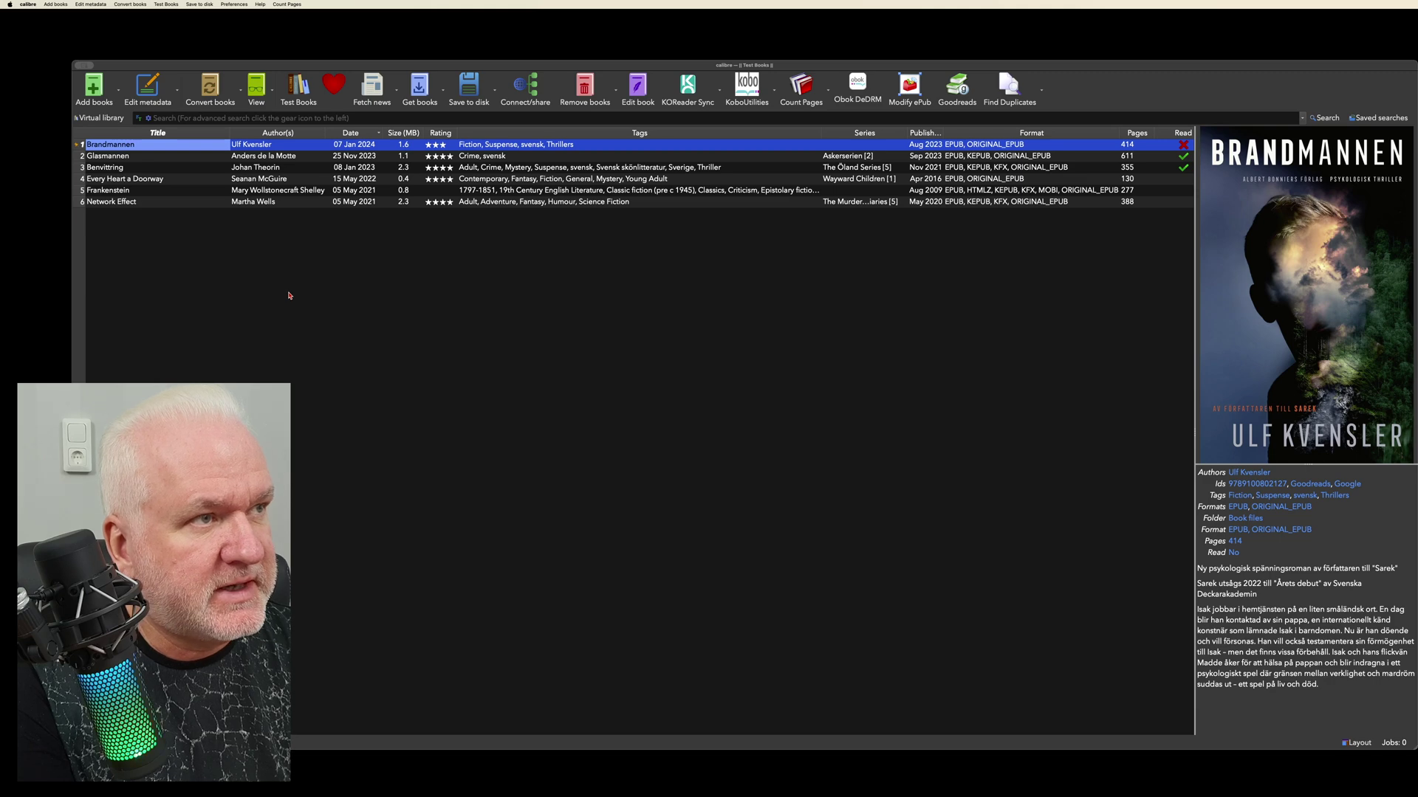
Convert Brandmannen with KEPUB chosen as the output format.
click(210, 86)
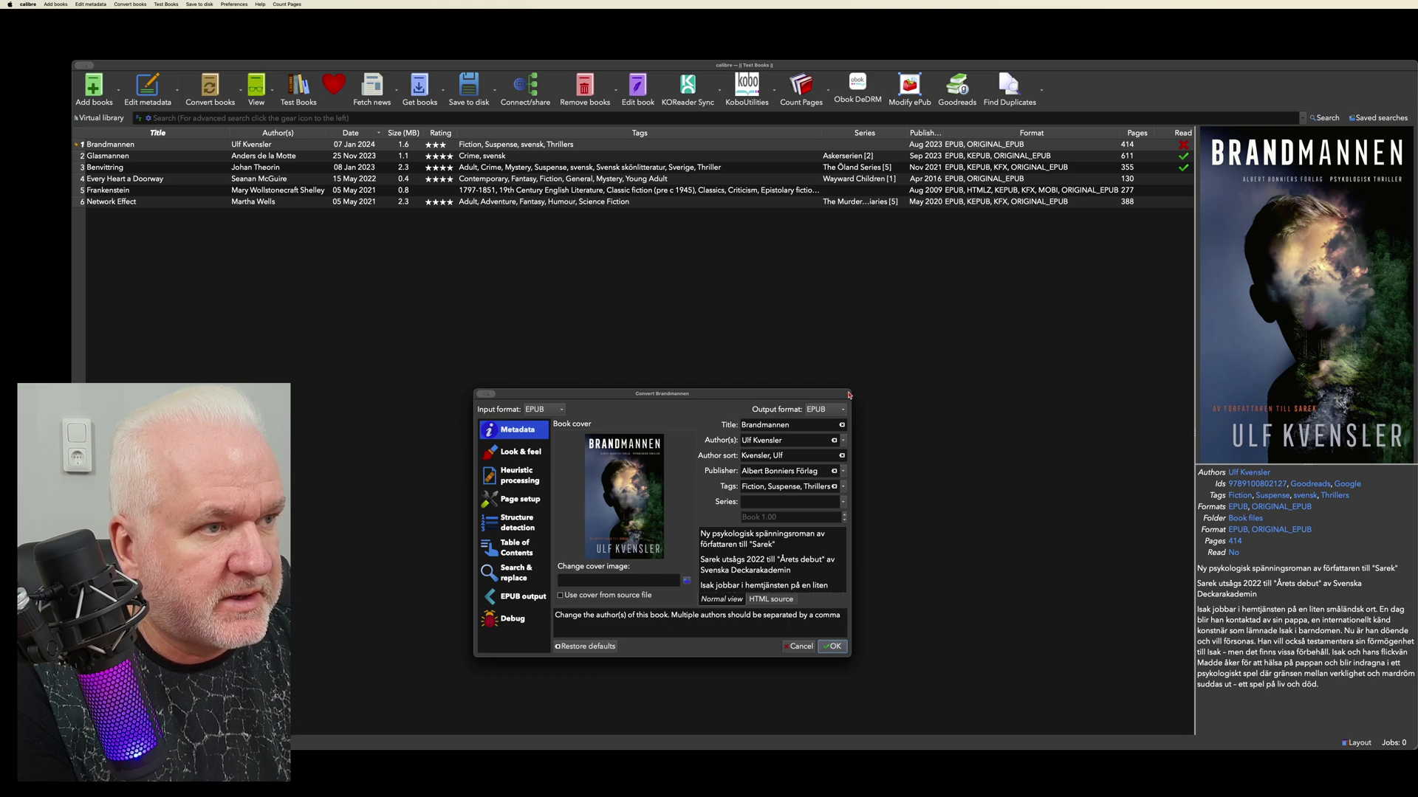
drag(848, 391, 996, 288)
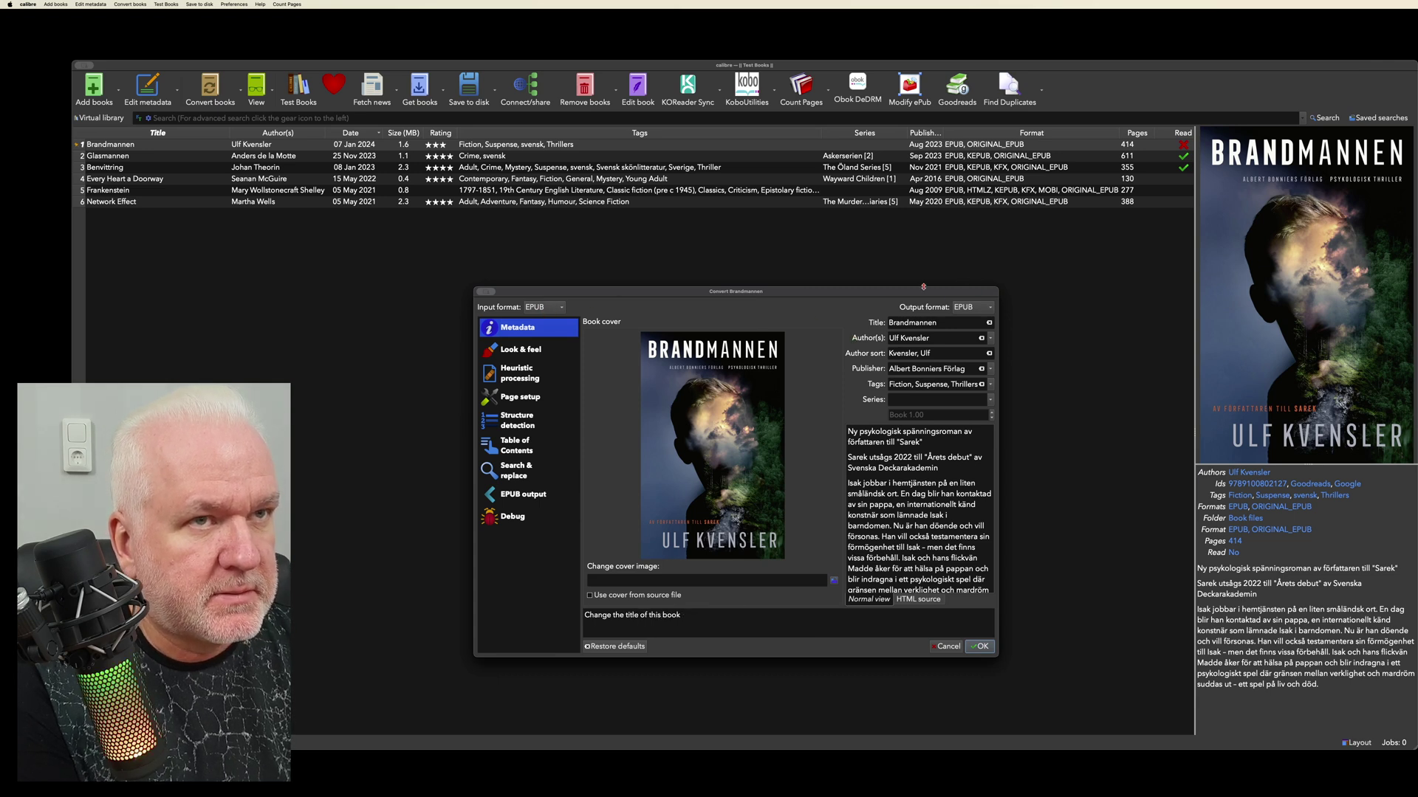
click(986, 307)
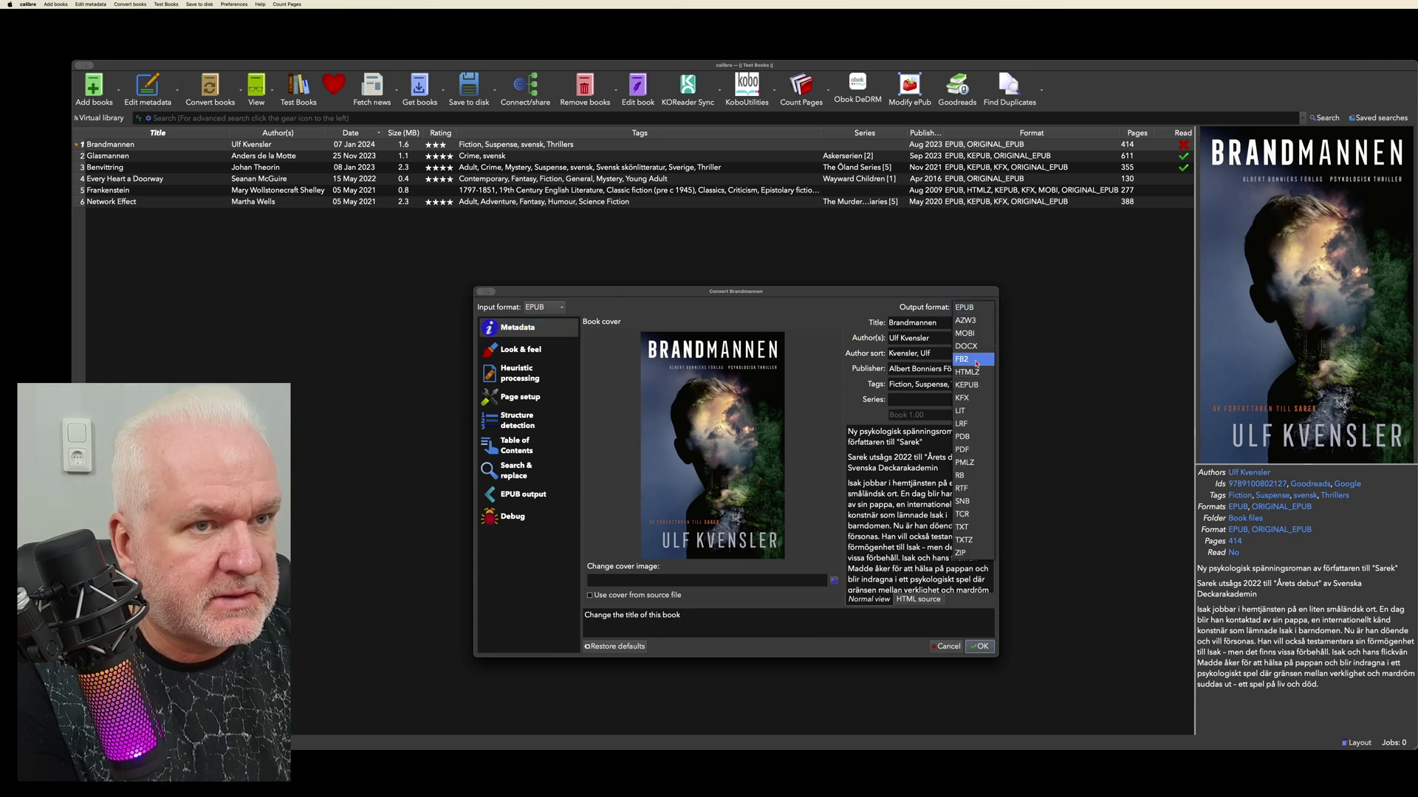
click(974, 385)
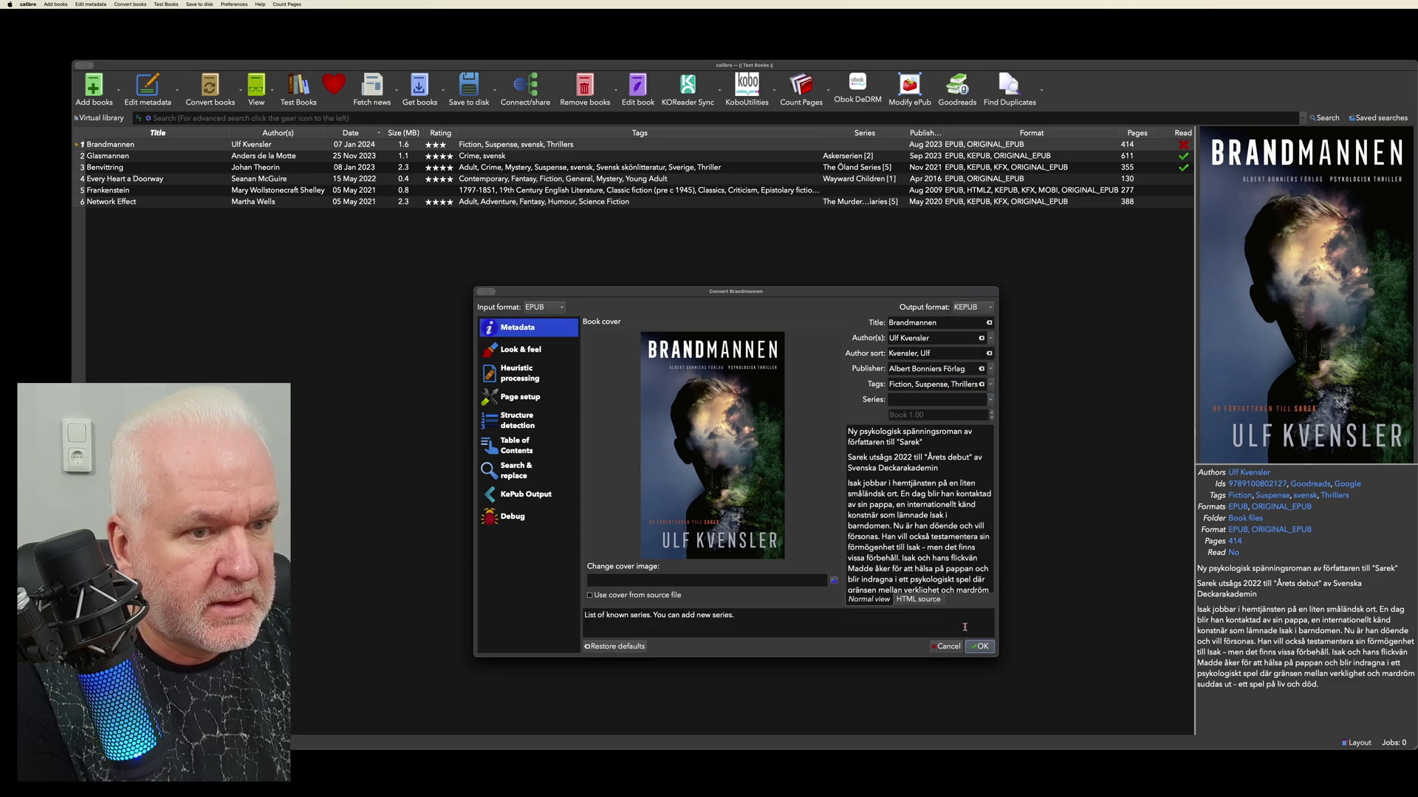
click(979, 647)
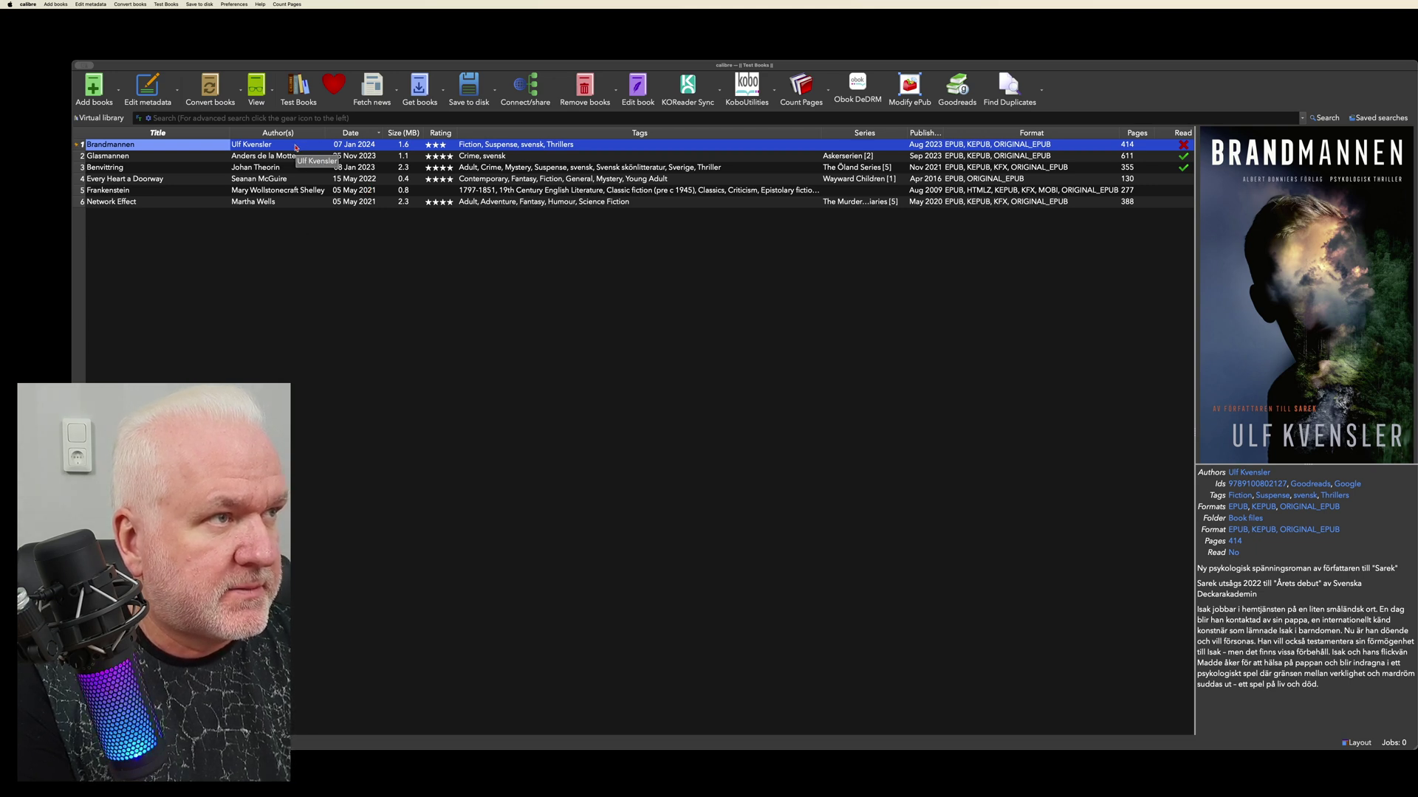
Email Brandmannen to the Kindle from the Connect/share context menu.
right_click(295, 147)
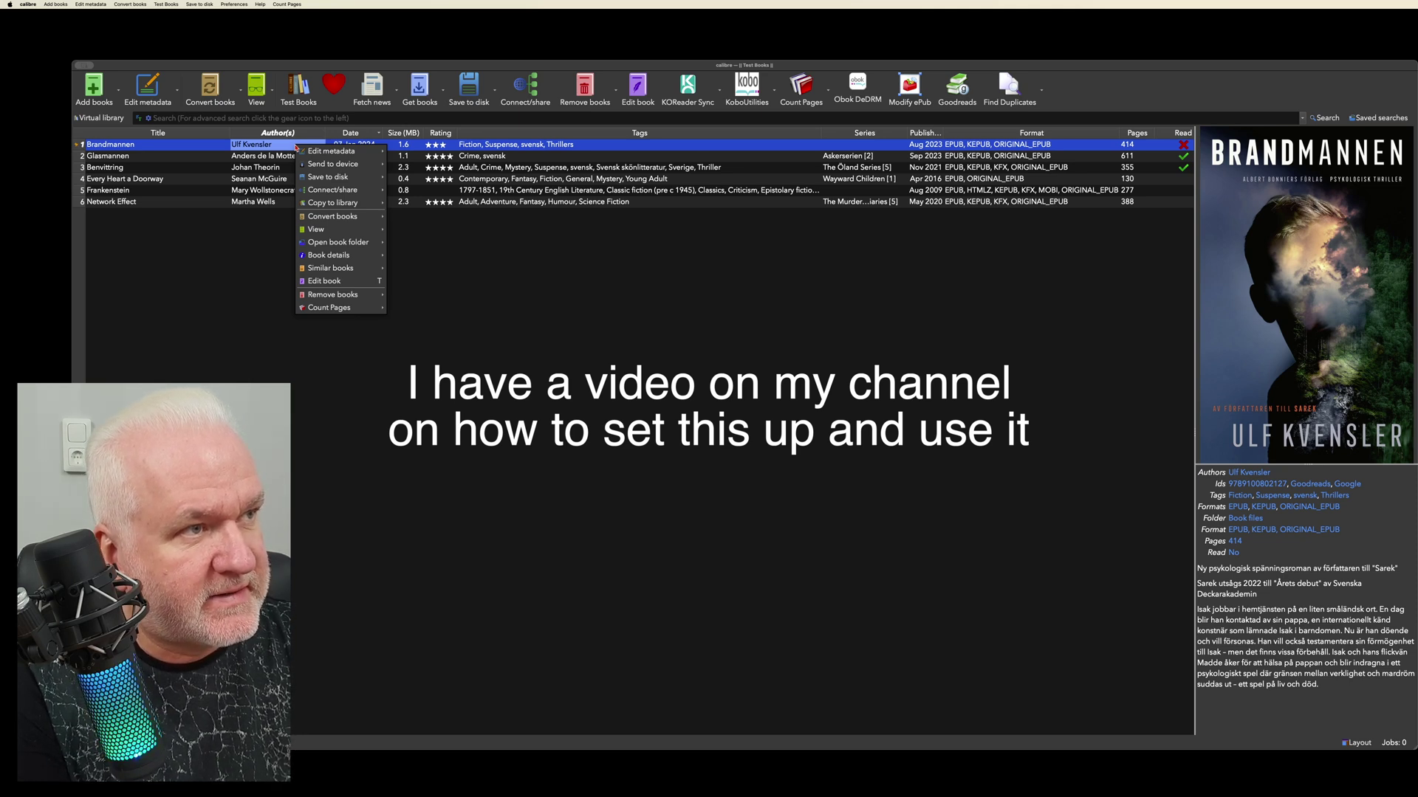
click(440, 261)
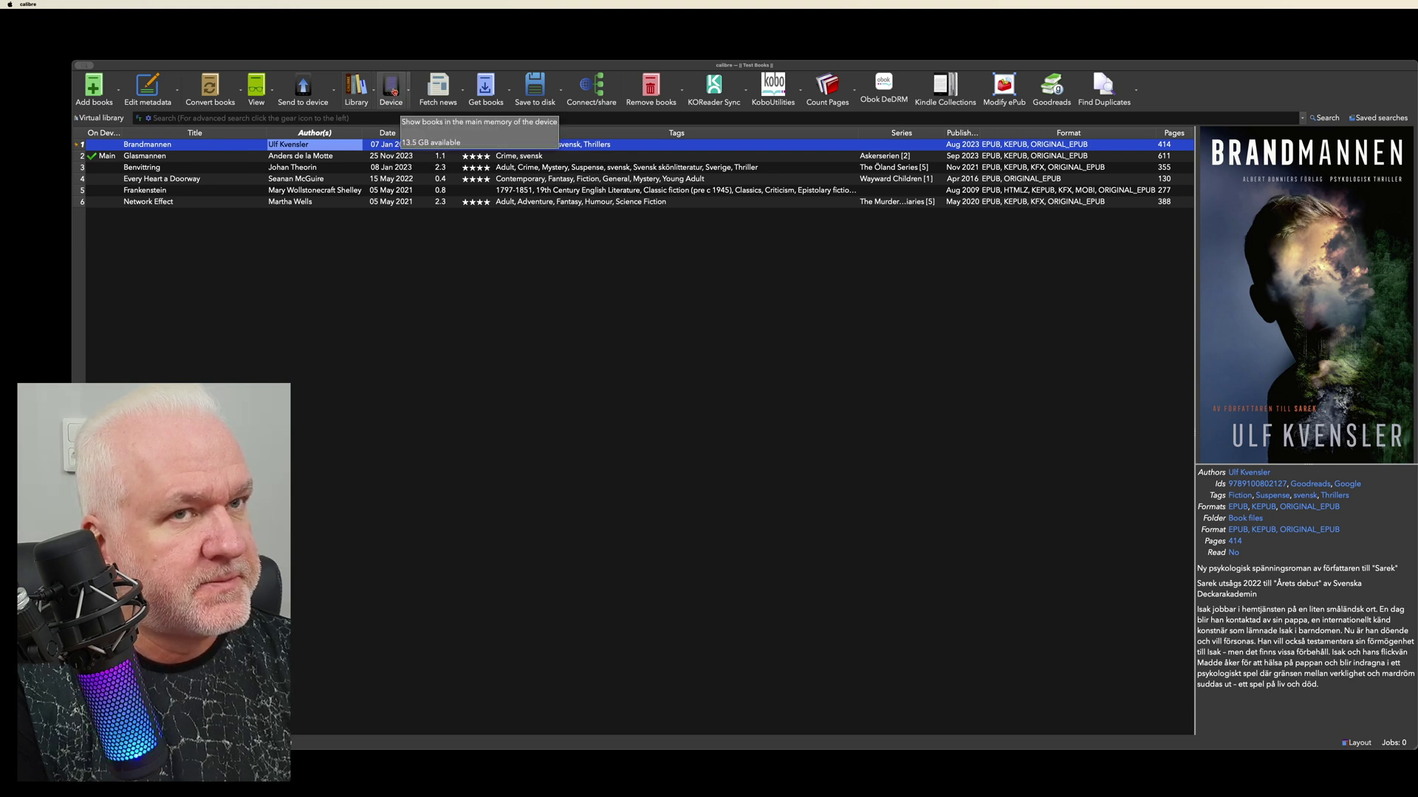
Send Brandmannen's KEPUB to the Kobo's main memory, then eject the reader.
click(248, 146)
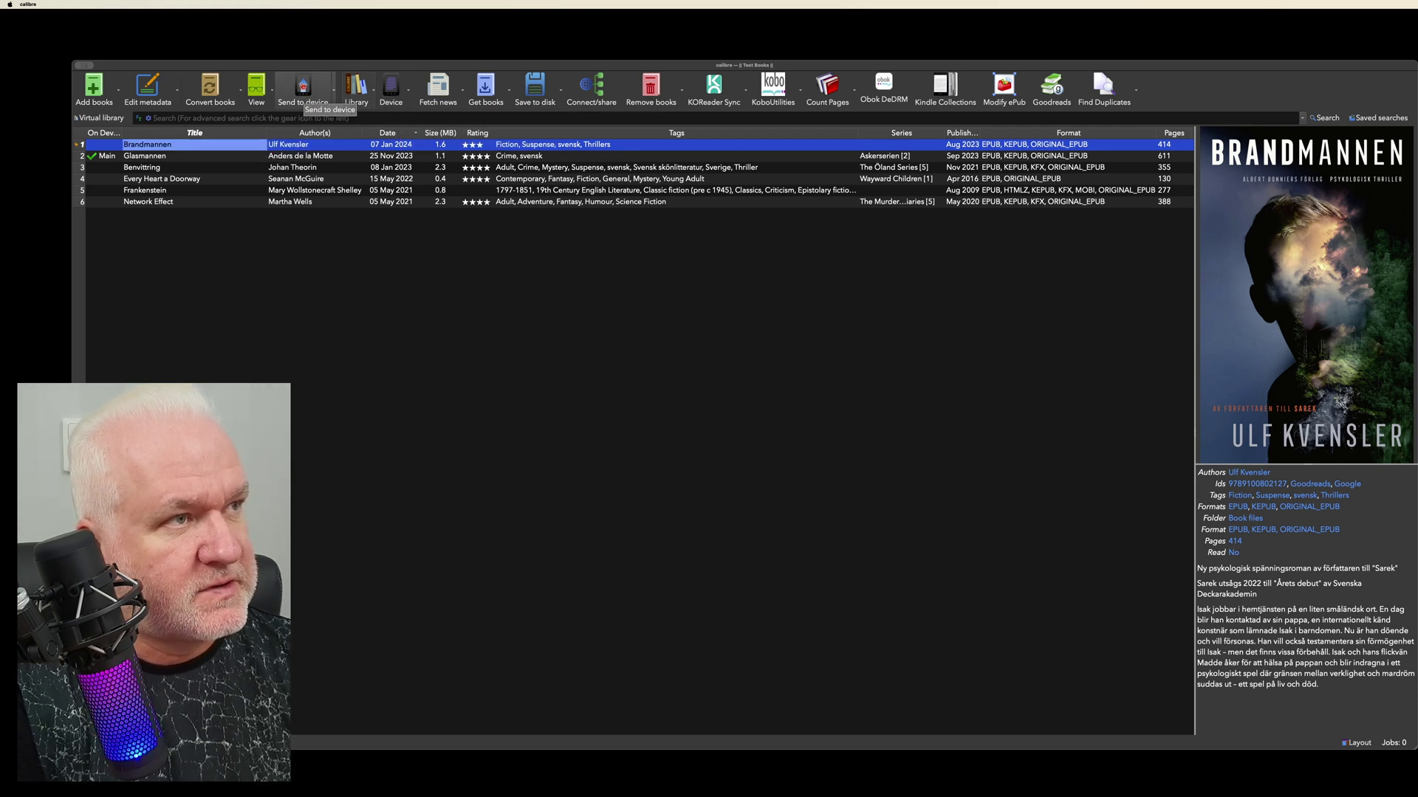
click(303, 88)
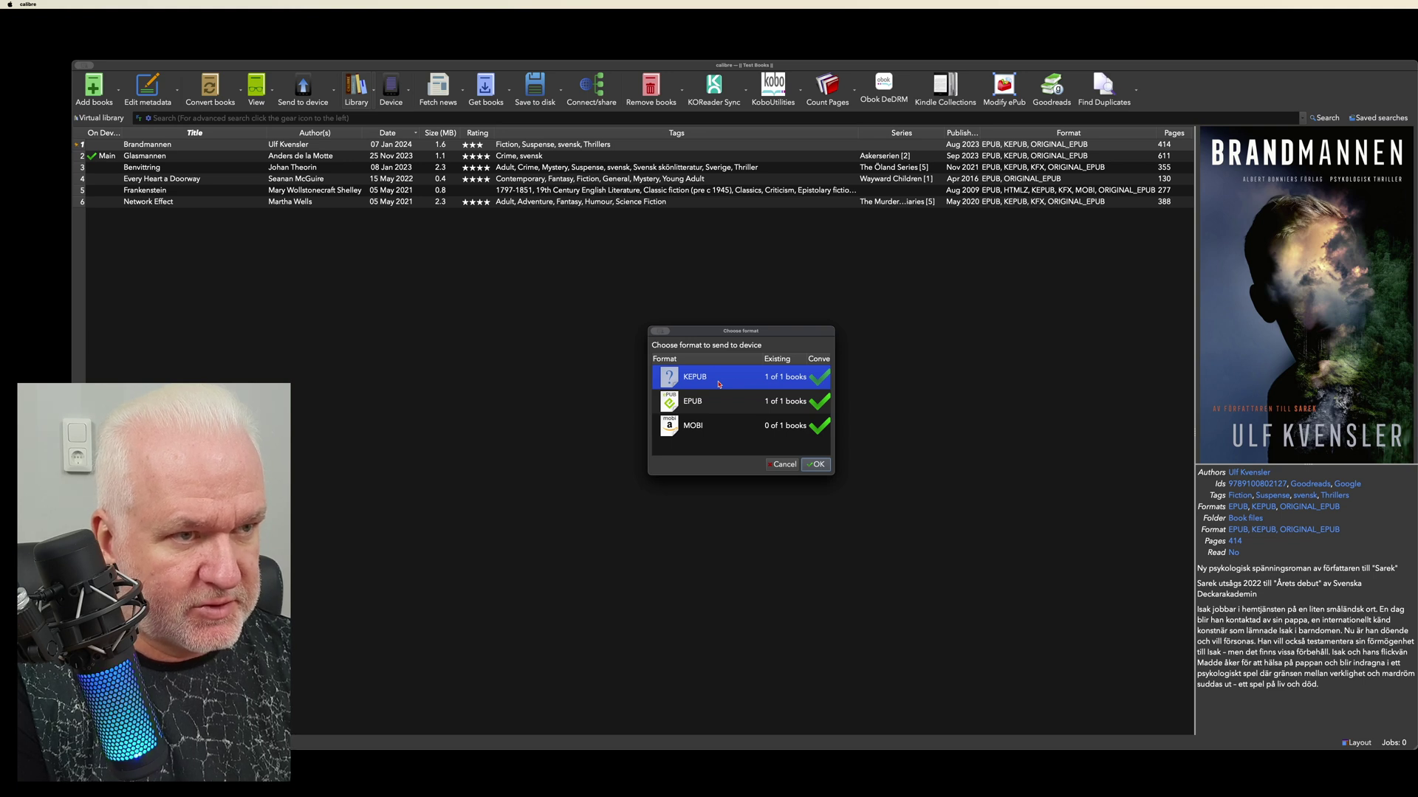
click(817, 464)
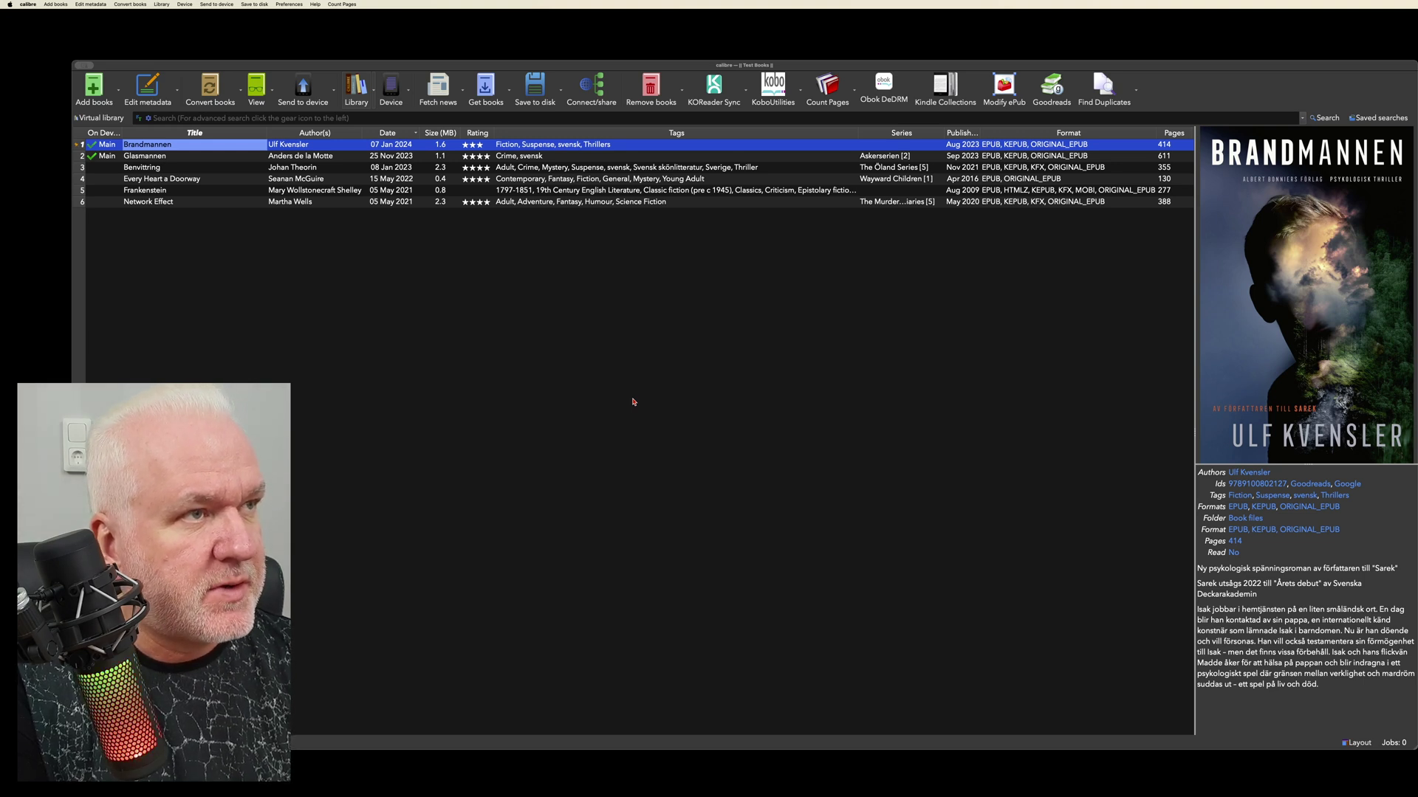
click(410, 94)
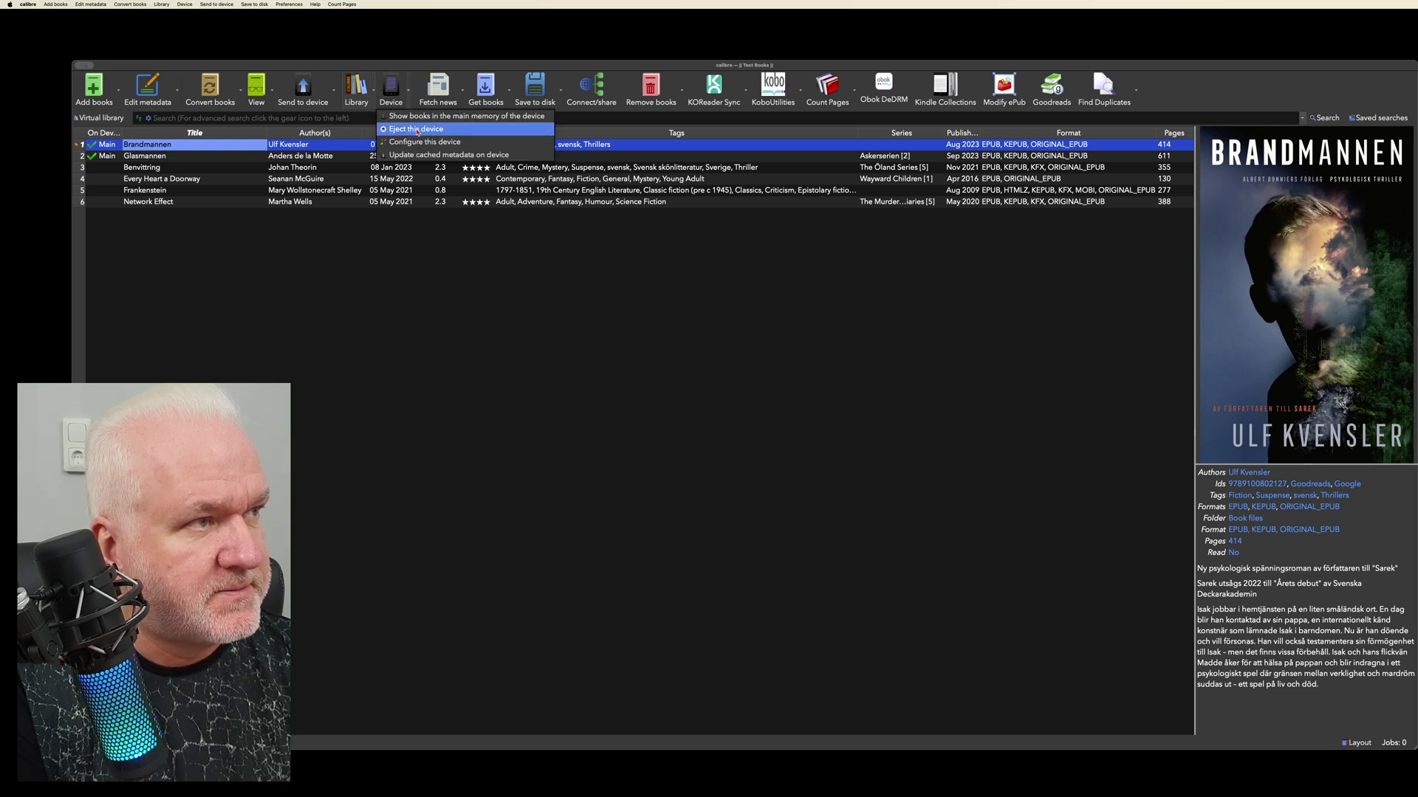
click(417, 130)
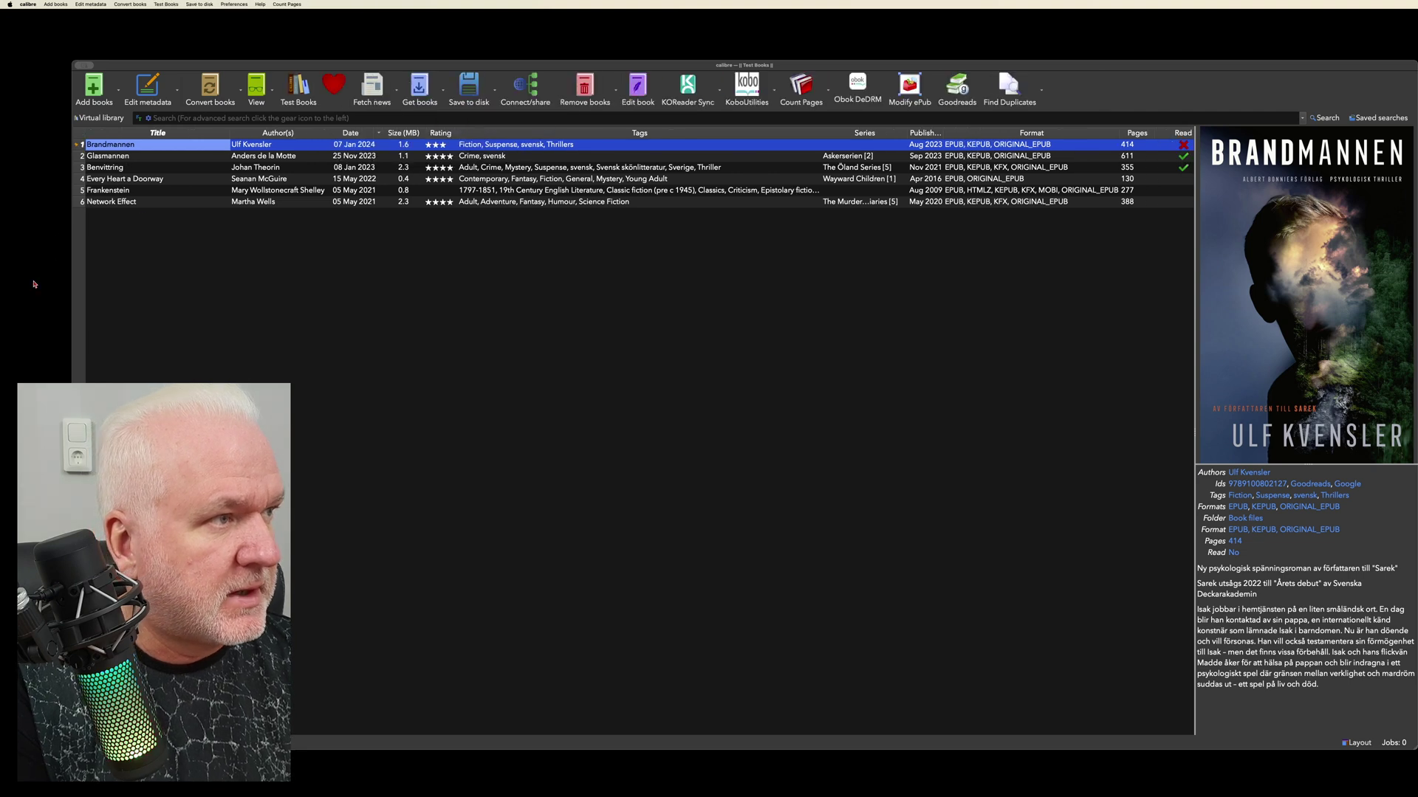